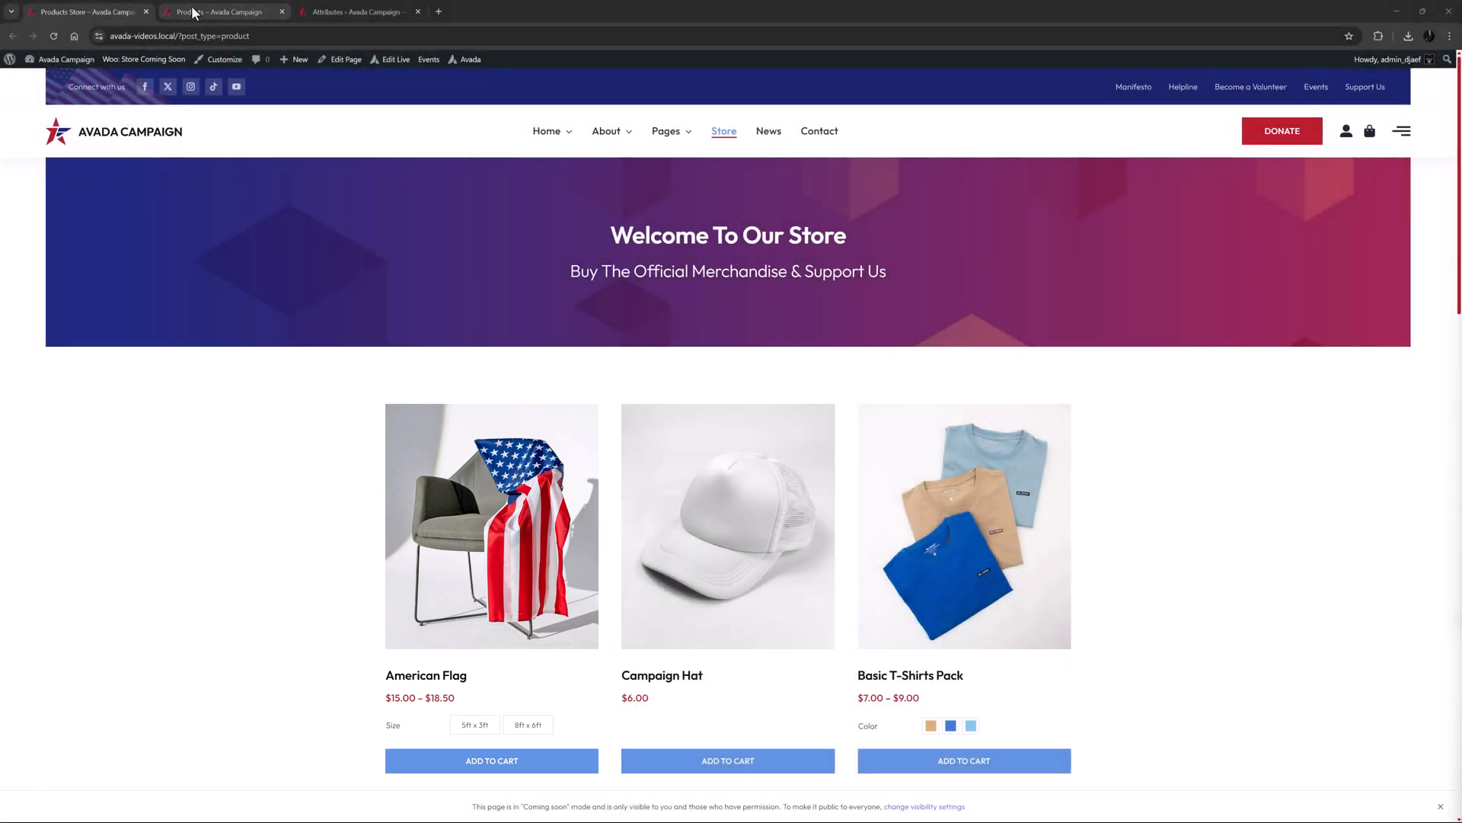
- Check the Post Card Cart element's options in the Products layout, and open the American Flag product from the store page
left_click(193, 13)
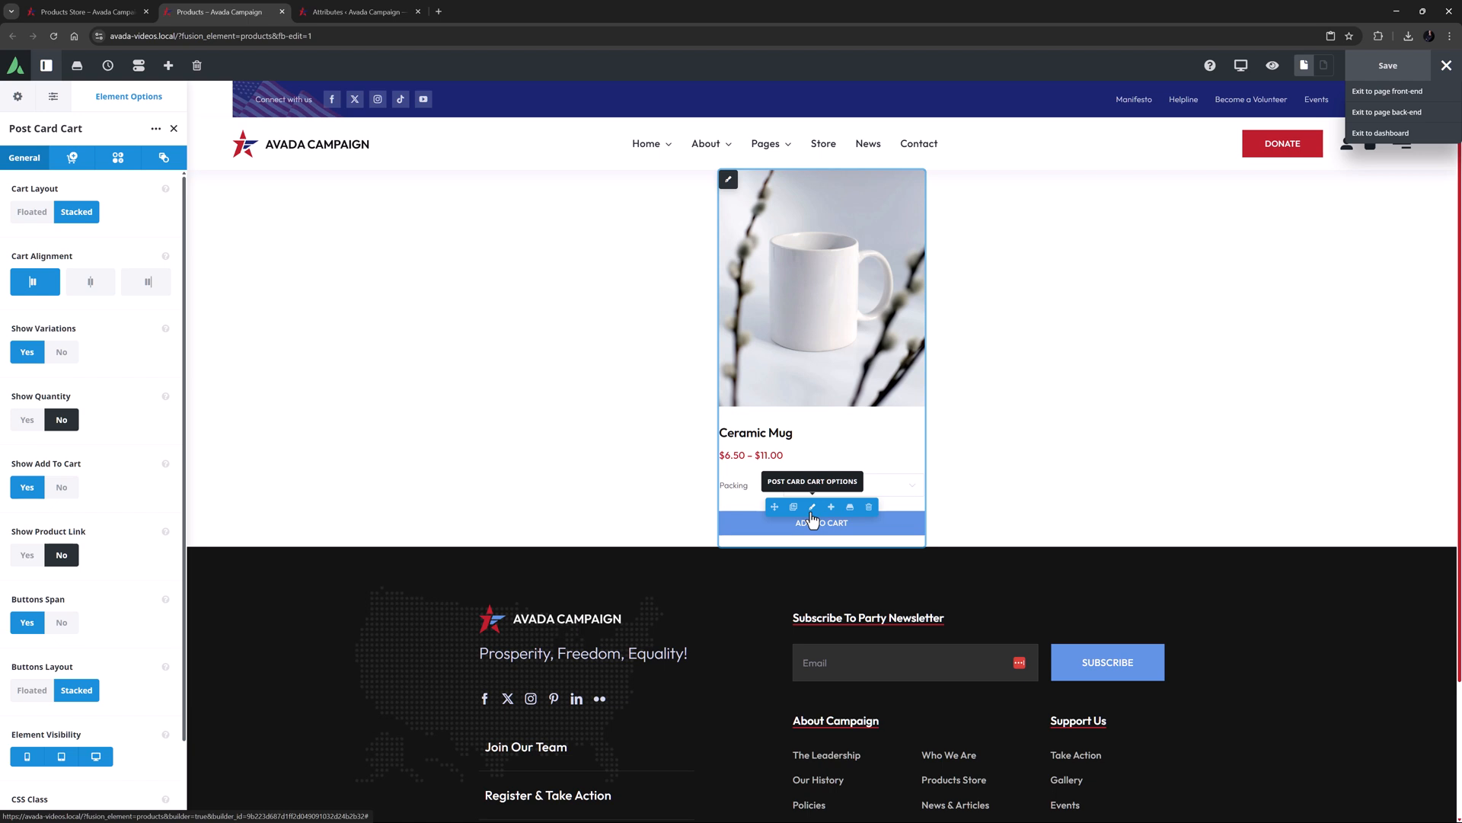
left_click(124, 11)
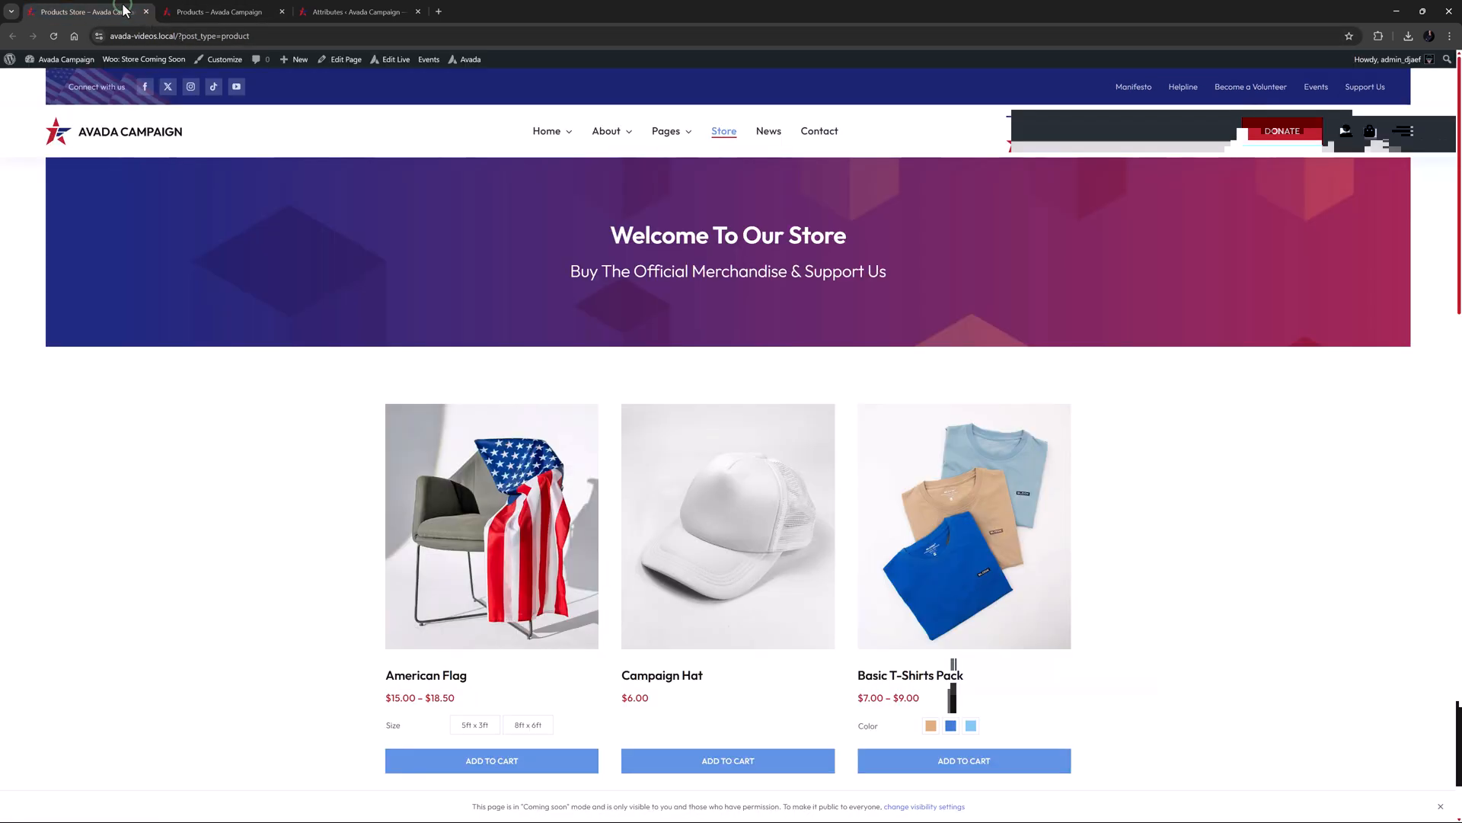
left_click(461, 518)
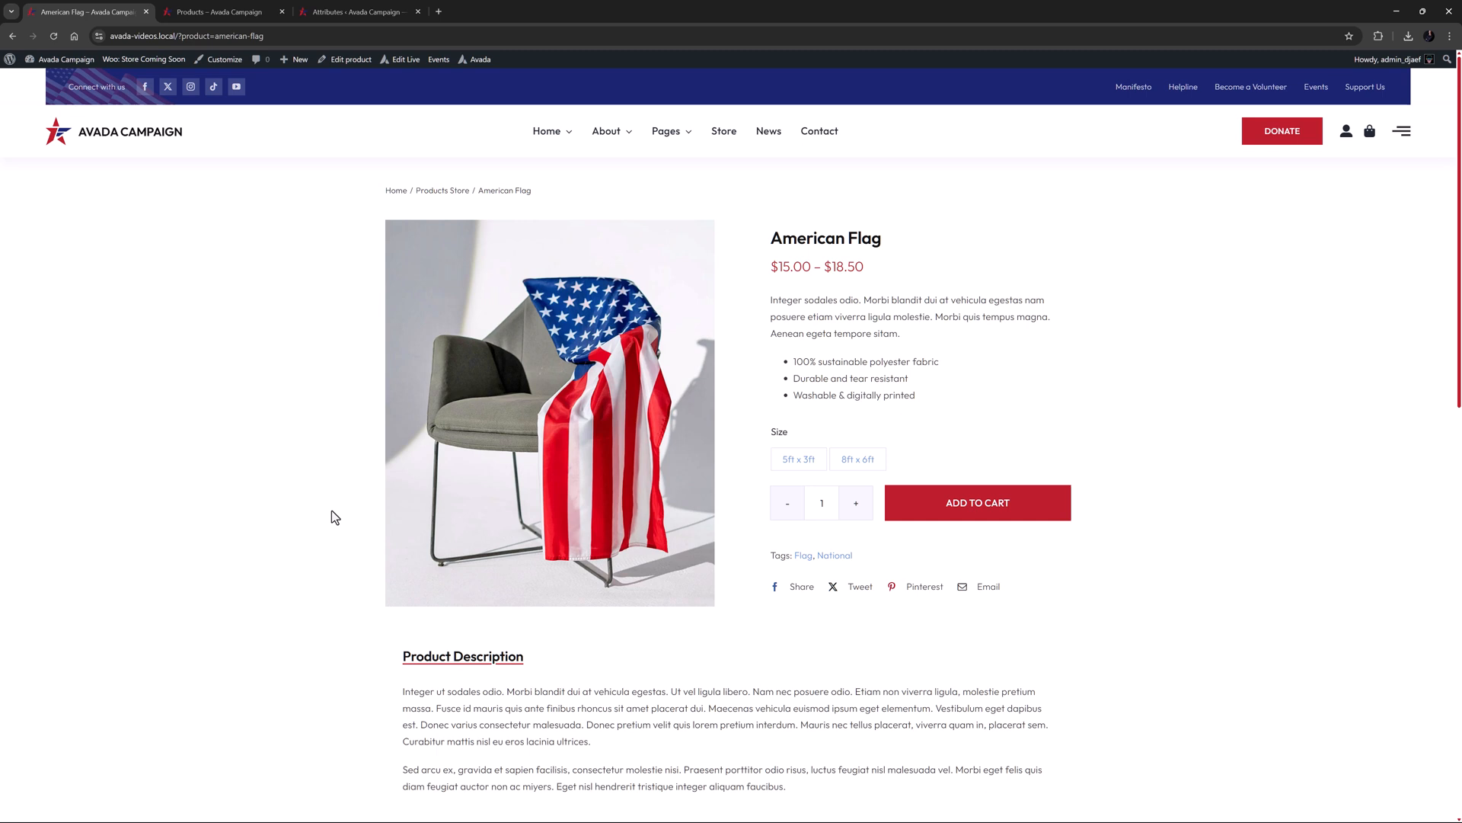
- Open the American Flag page's Product Content layout section for live editing and show the Woo Add To Cart element's options
mouse_move(405, 69)
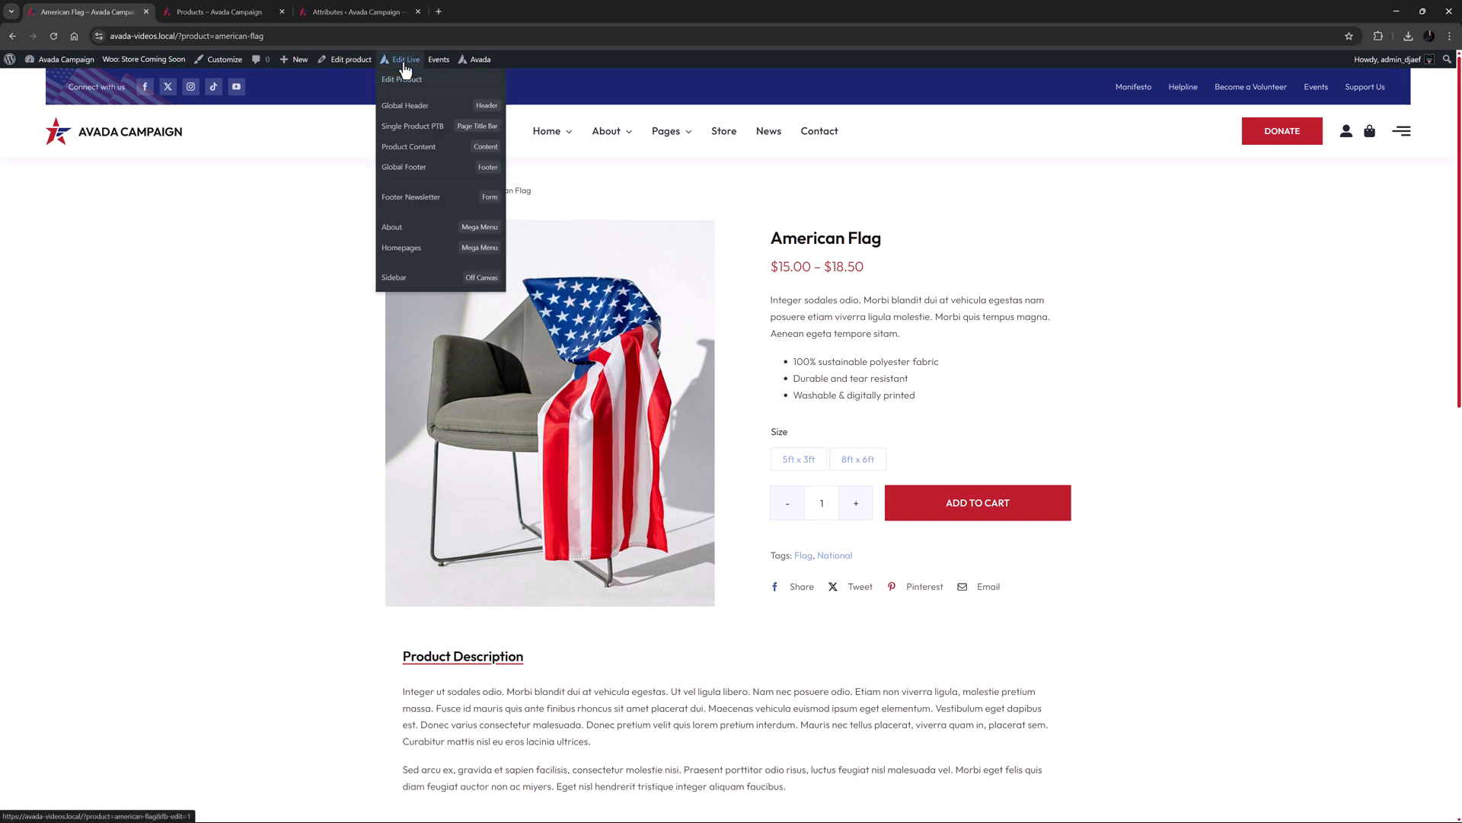
left_click(415, 152)
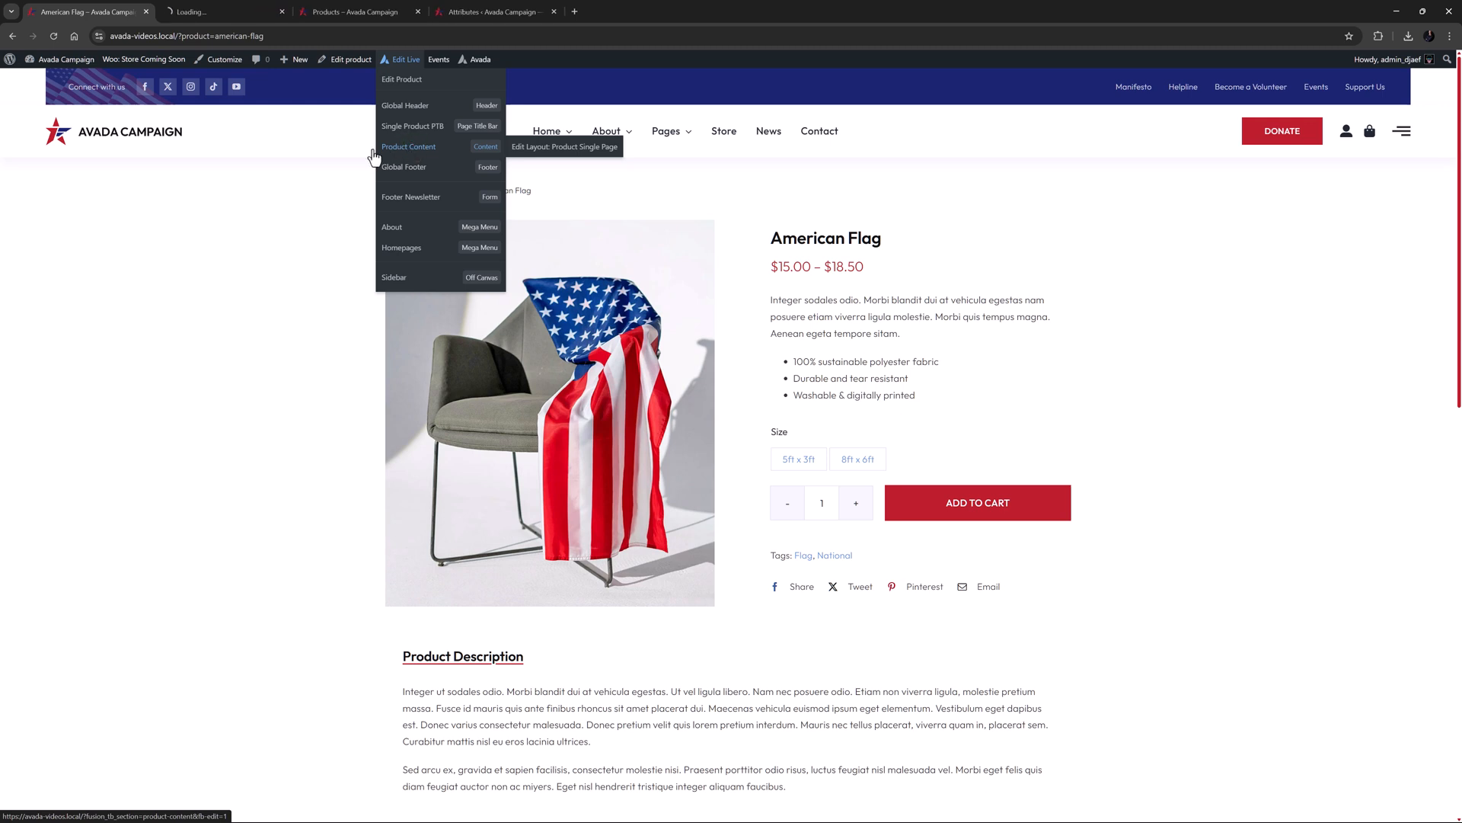
left_click(225, 10)
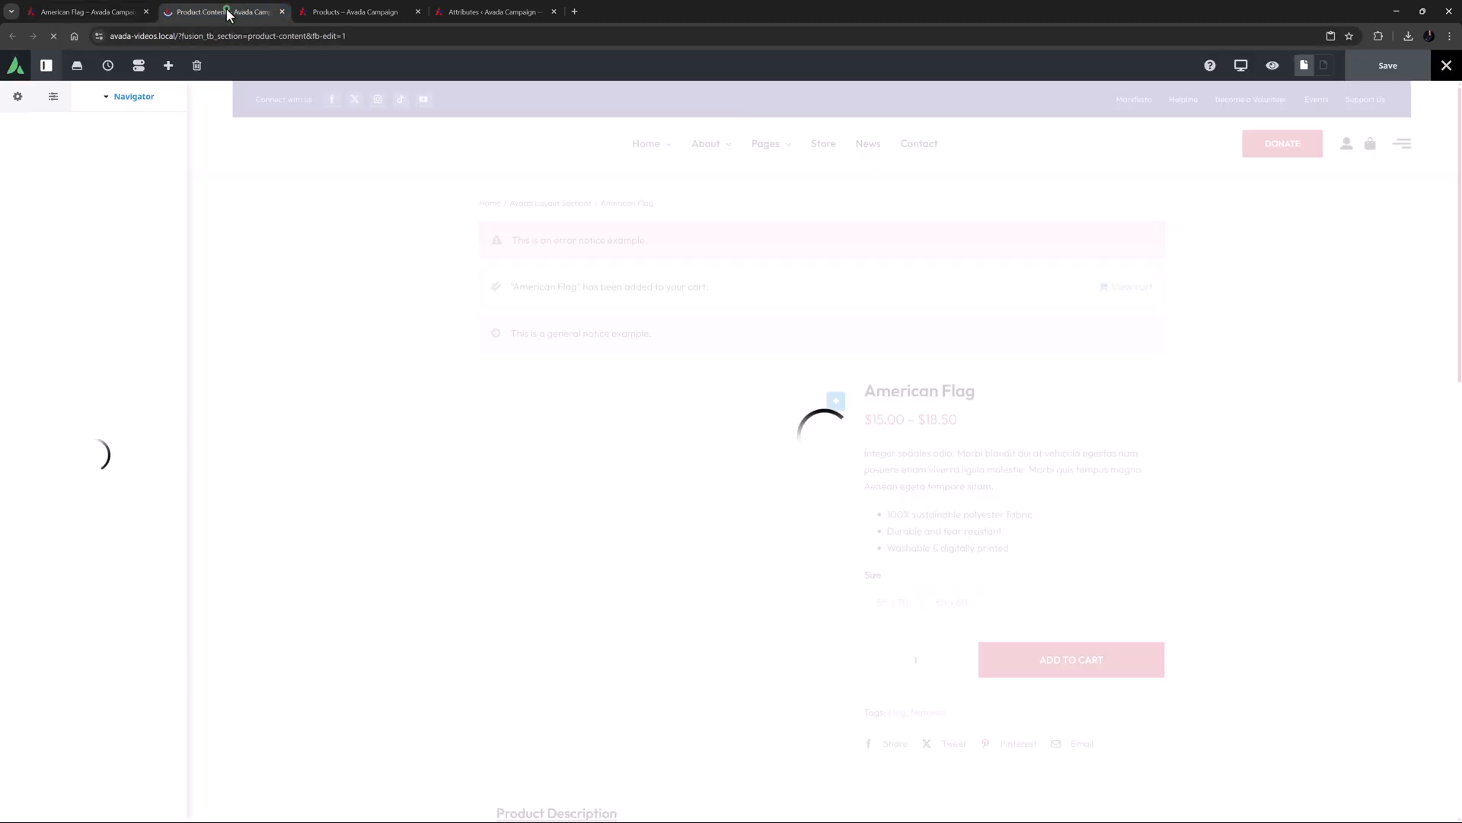
left_click(1007, 619)
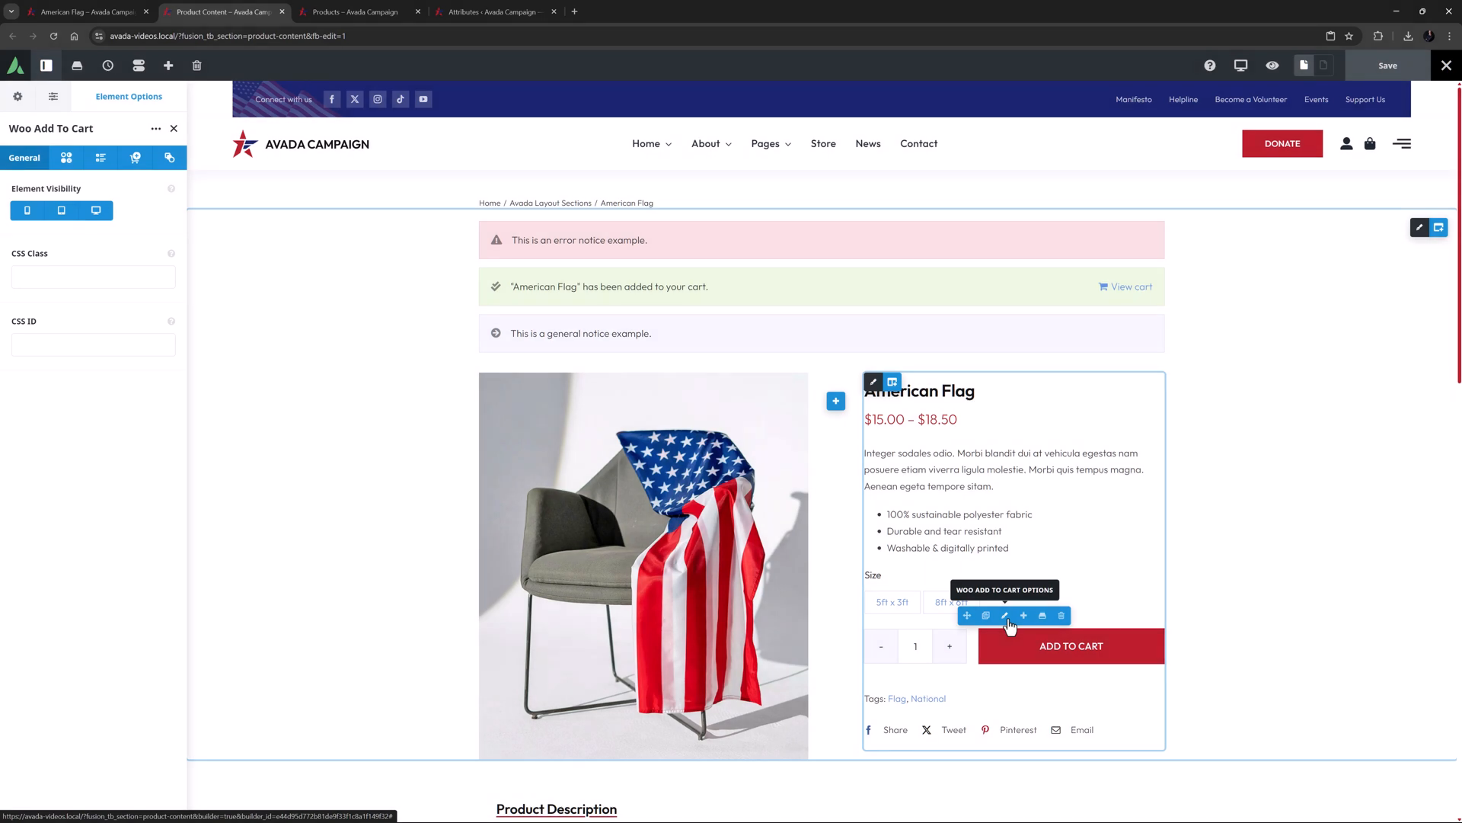
- Set the Woo Add To Cart variations margin to 10px at the top and 30px at the bottom
left_click(60, 158)
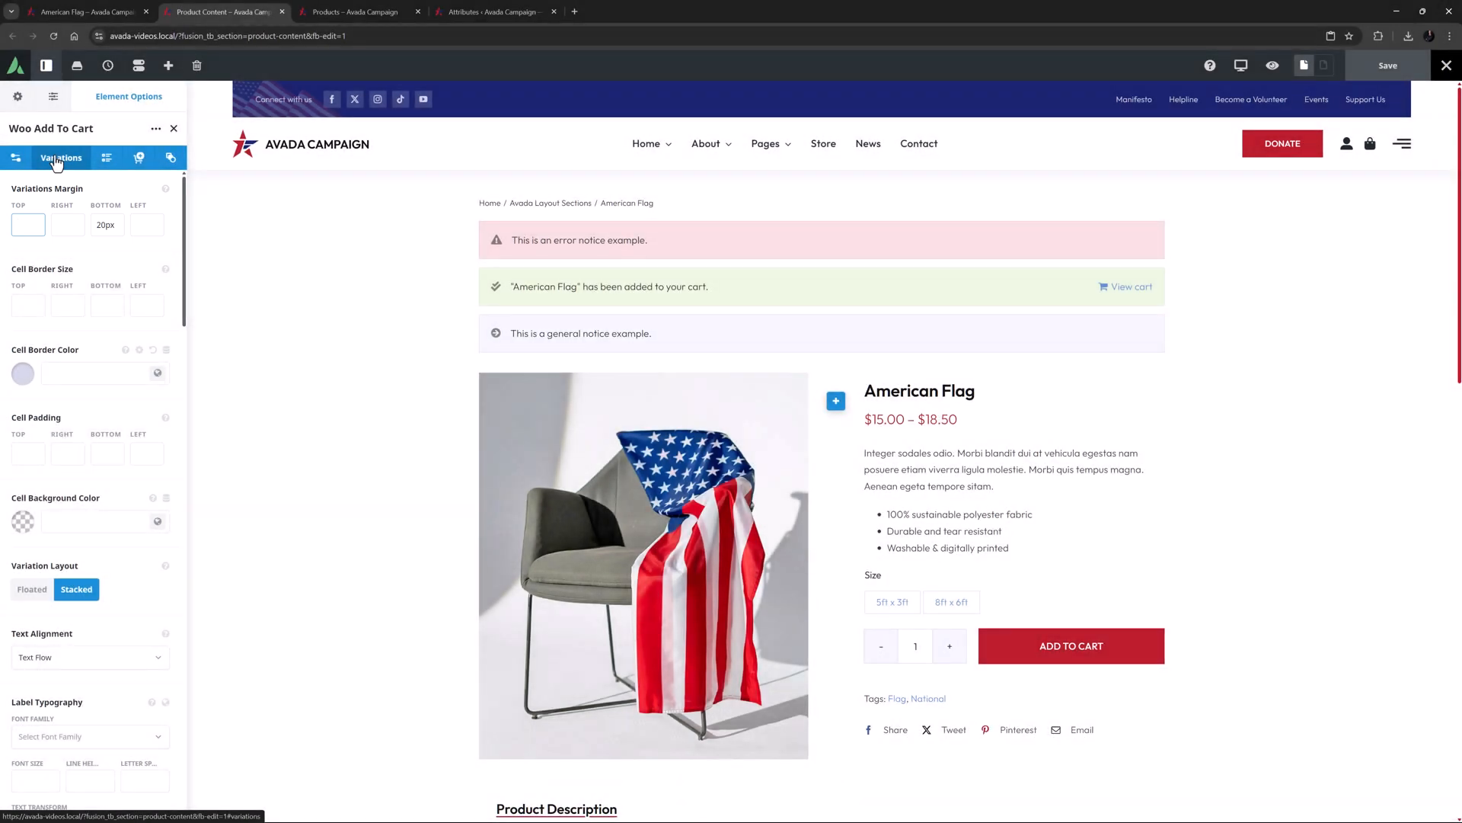
type("10px")
key("Tab")
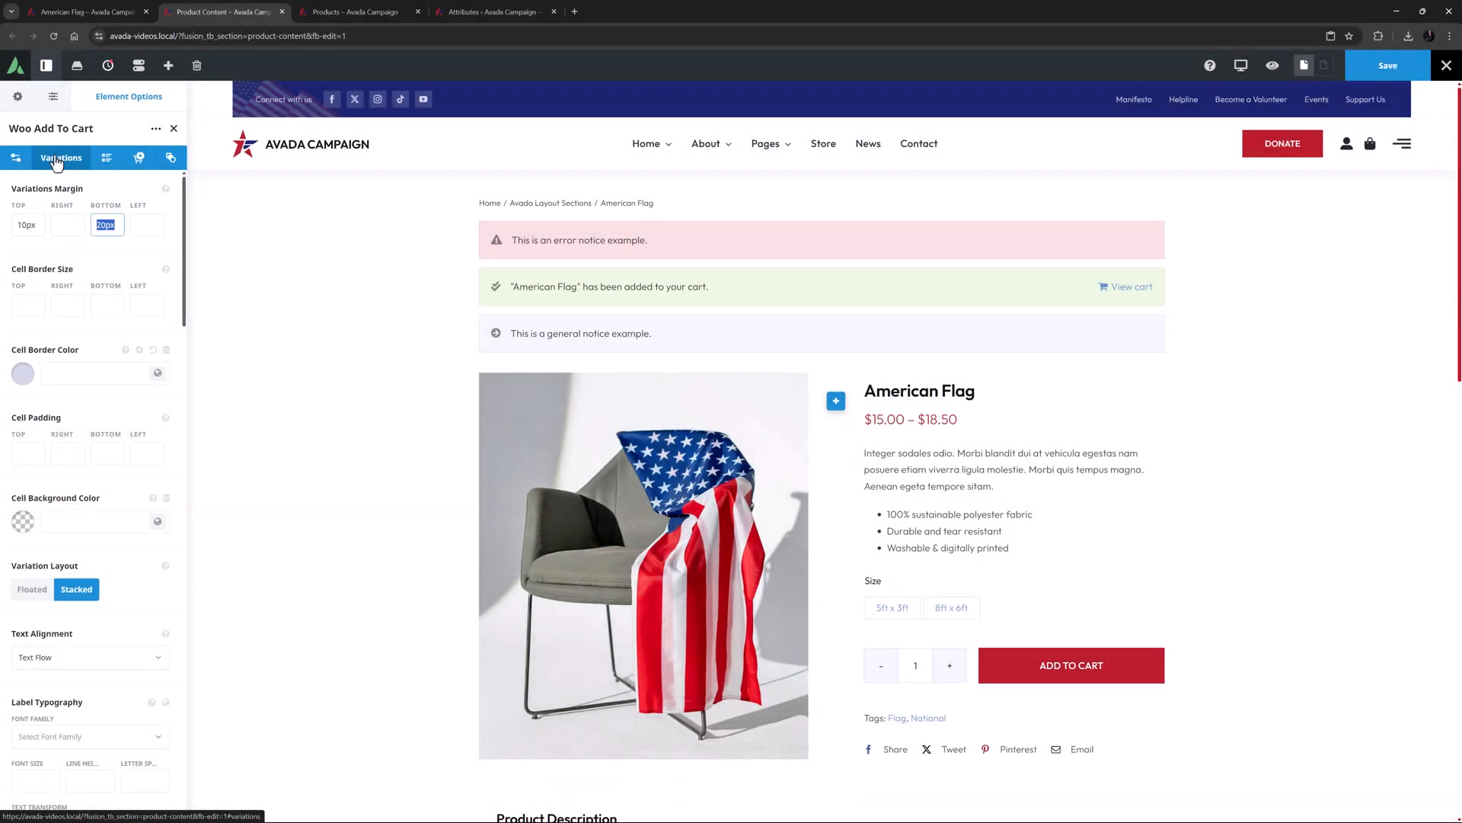
type("30px")
key("Tab")
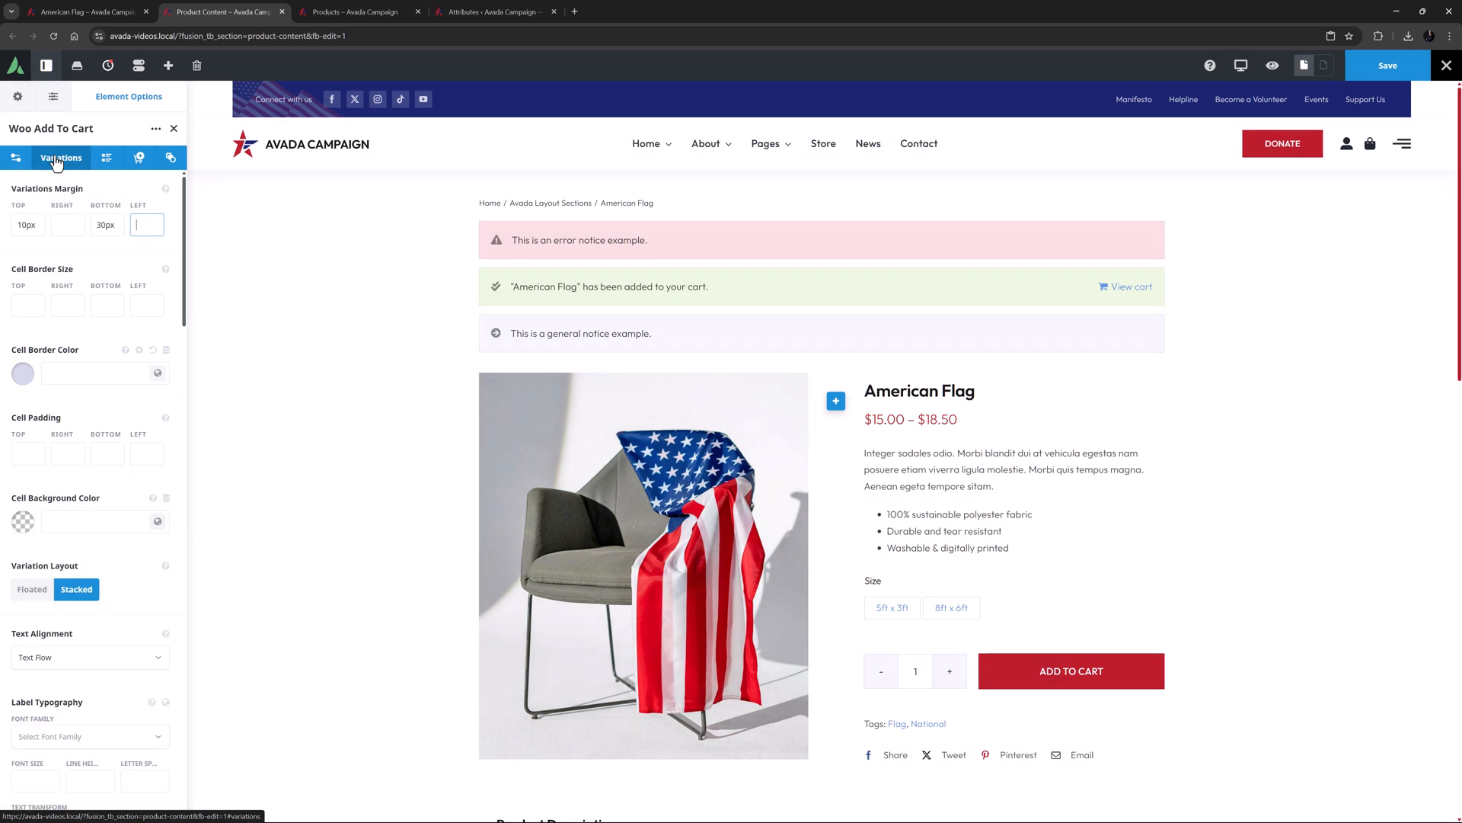
- Give the variation cells a 1px border on all four sides, coloured with the global Color 4
left_click(21, 307)
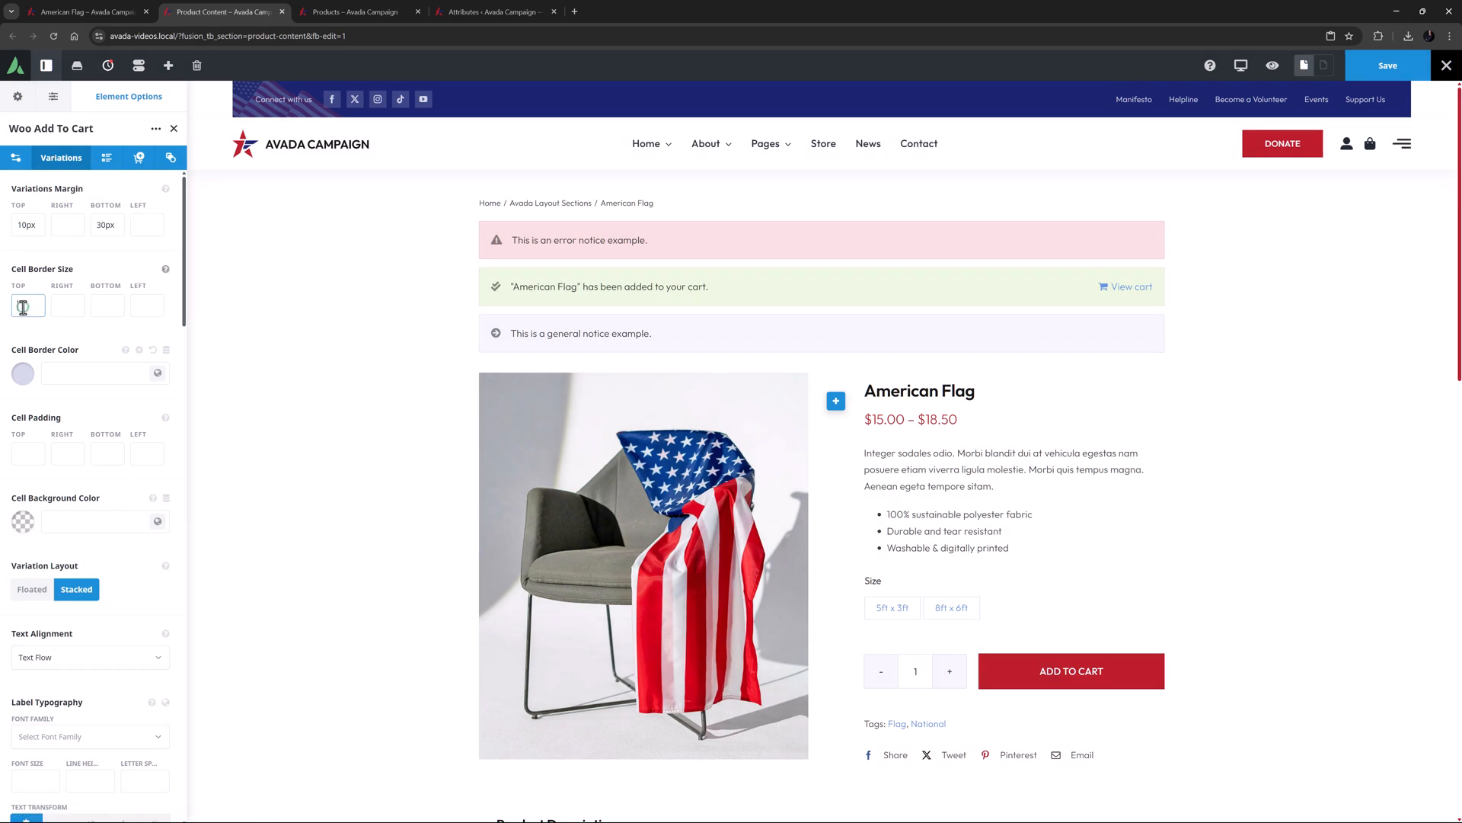
type("1px")
key("Tab")
type("1px")
key("Tab")
type("1px")
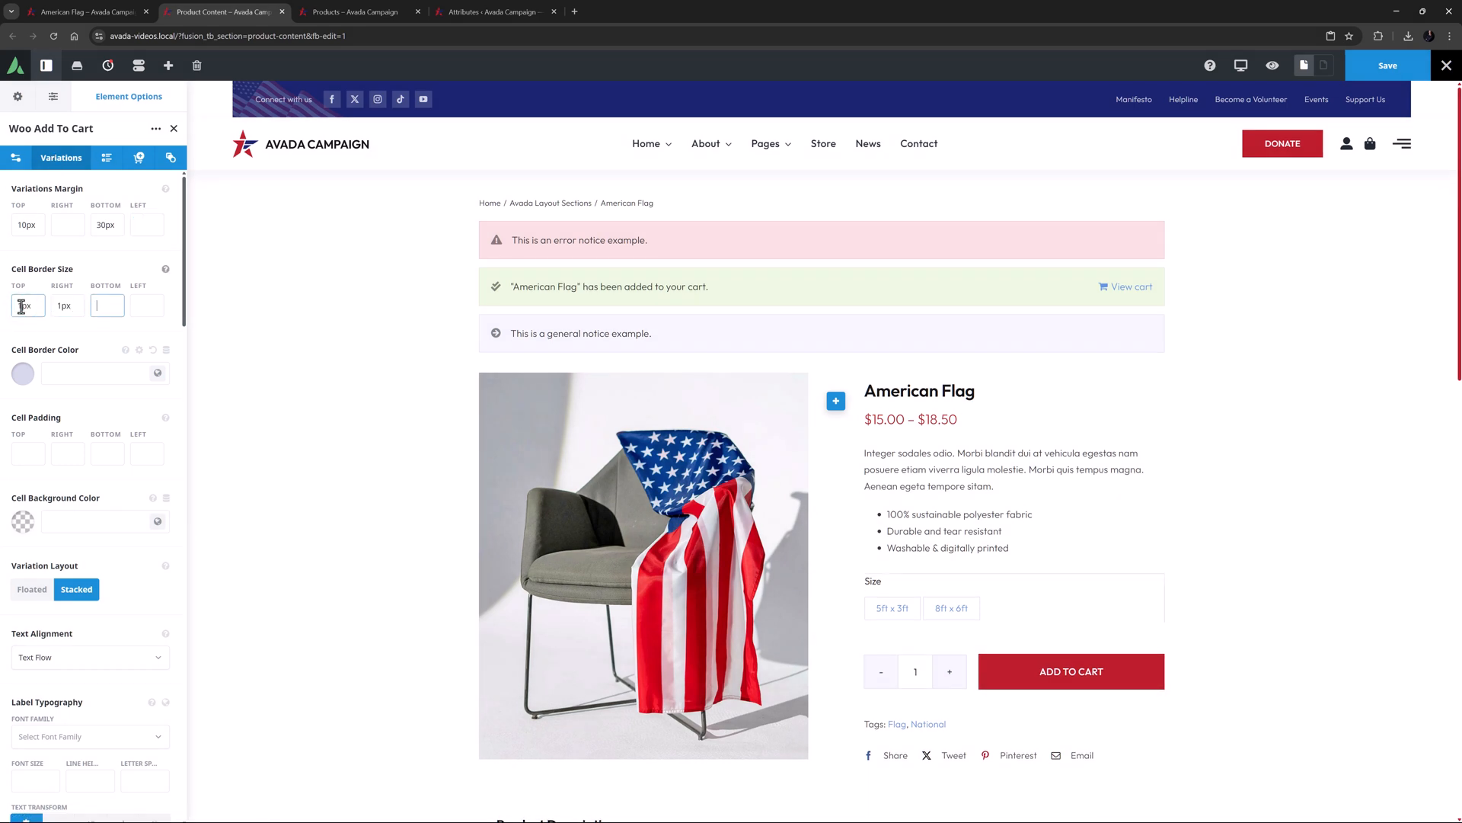
key("Tab")
type("1px")
key("Tab")
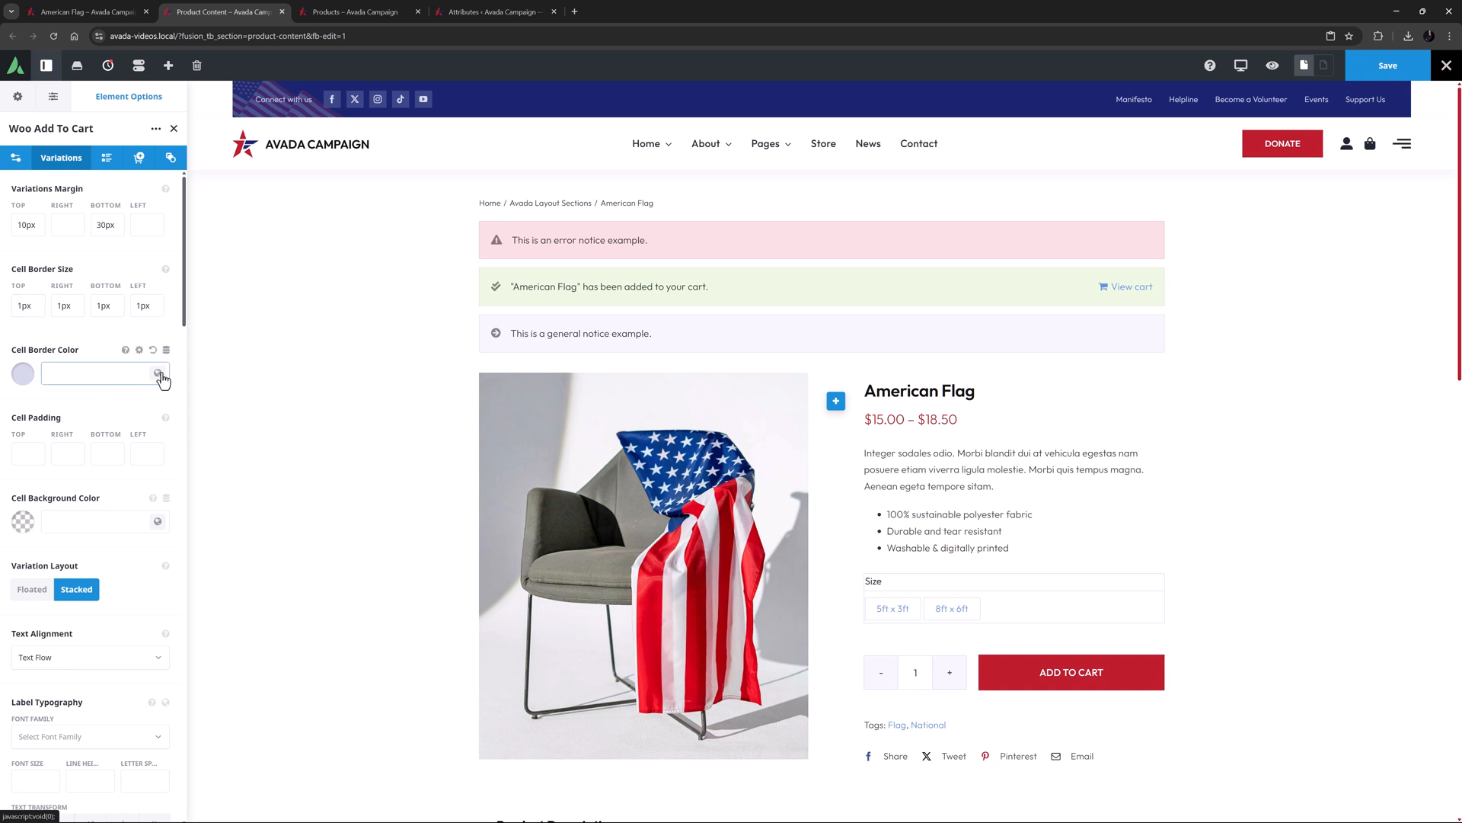
left_click(158, 372)
left_click(74, 420)
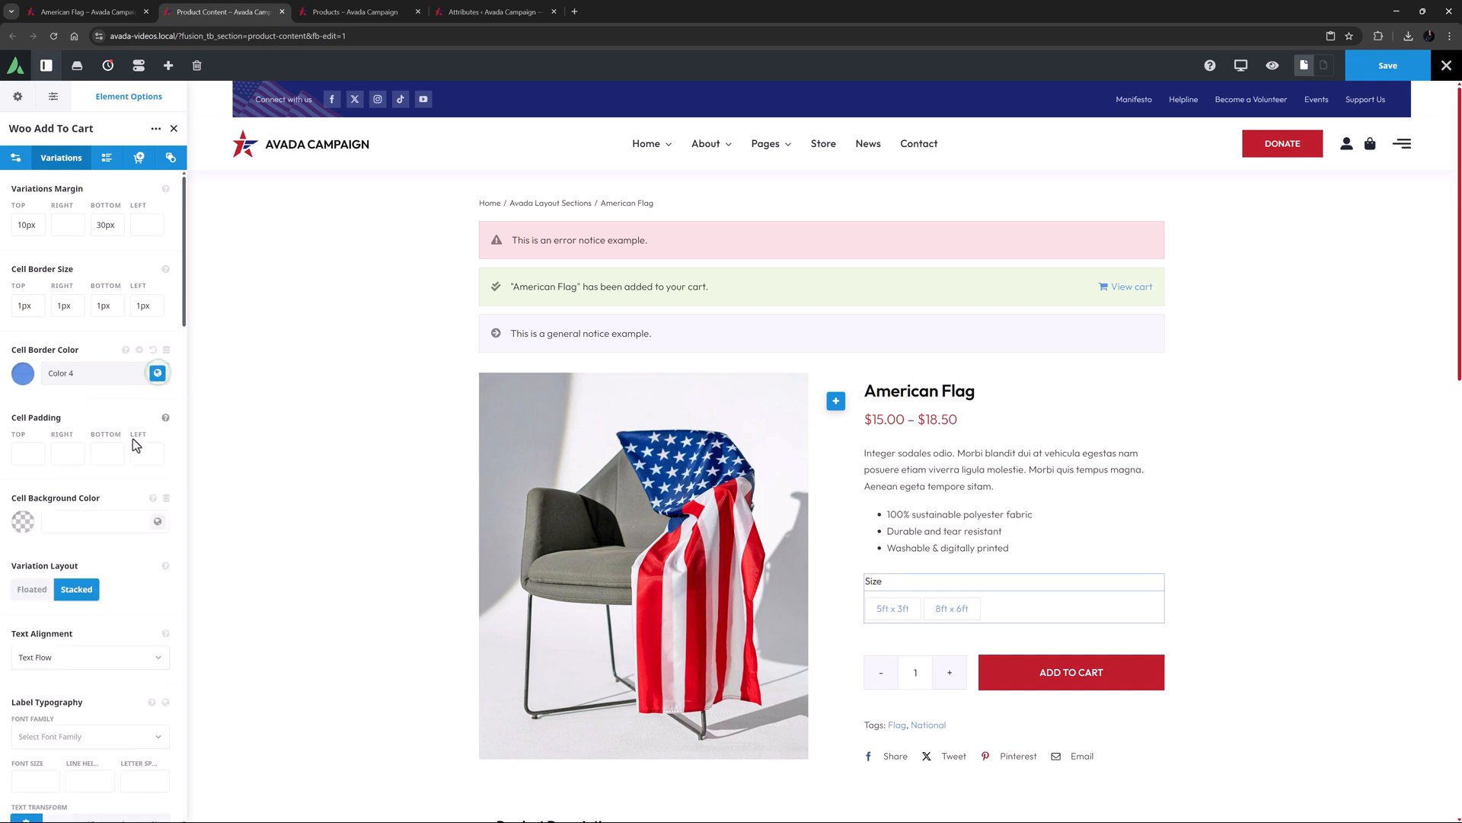
- Set the variation cell padding to 20px on all four sides
left_click(17, 456)
type("20px")
key("Tab")
type("20px")
key("Tab")
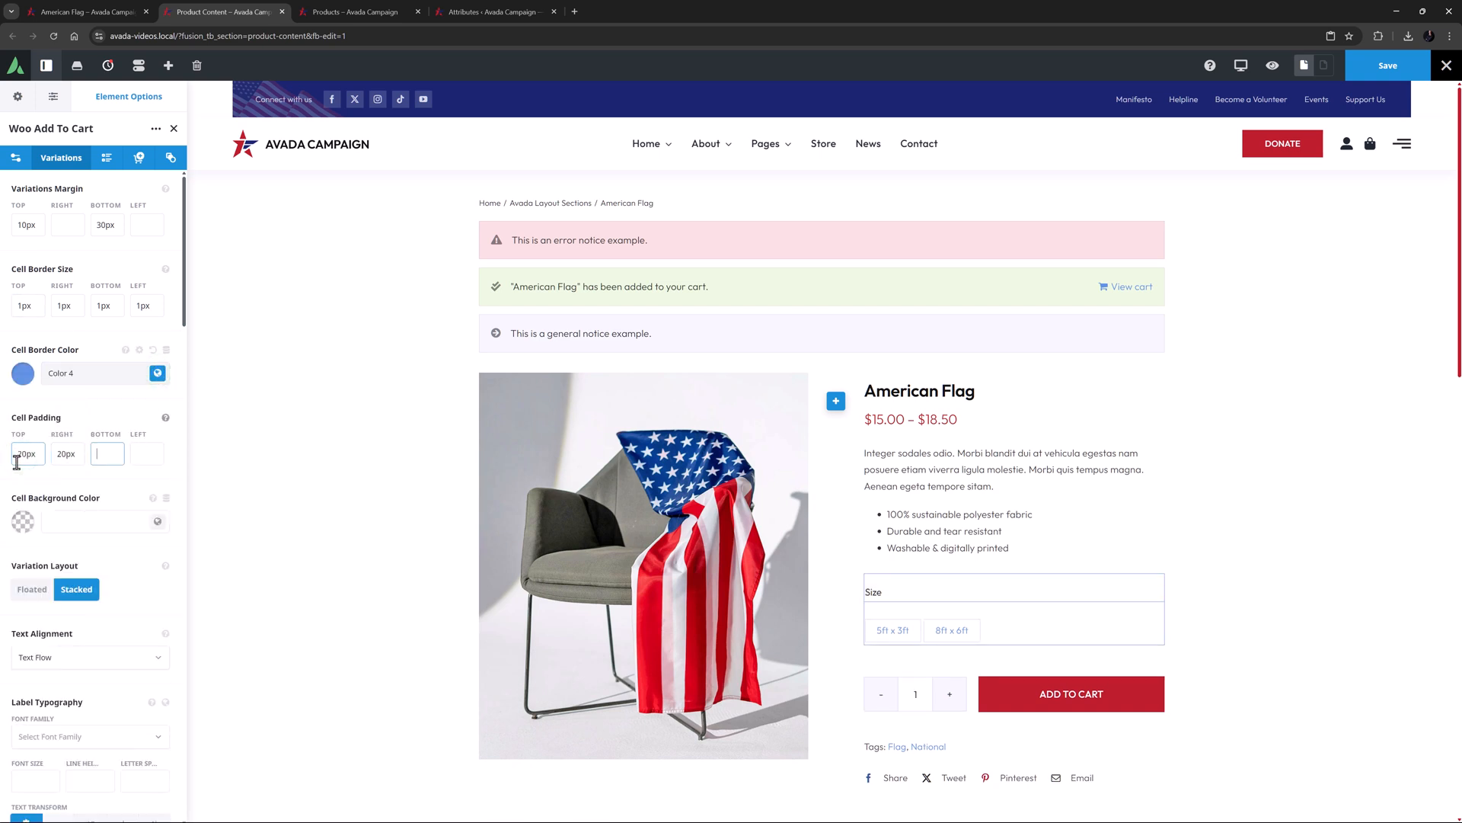
type("20px")
key("Tab")
type("20px")
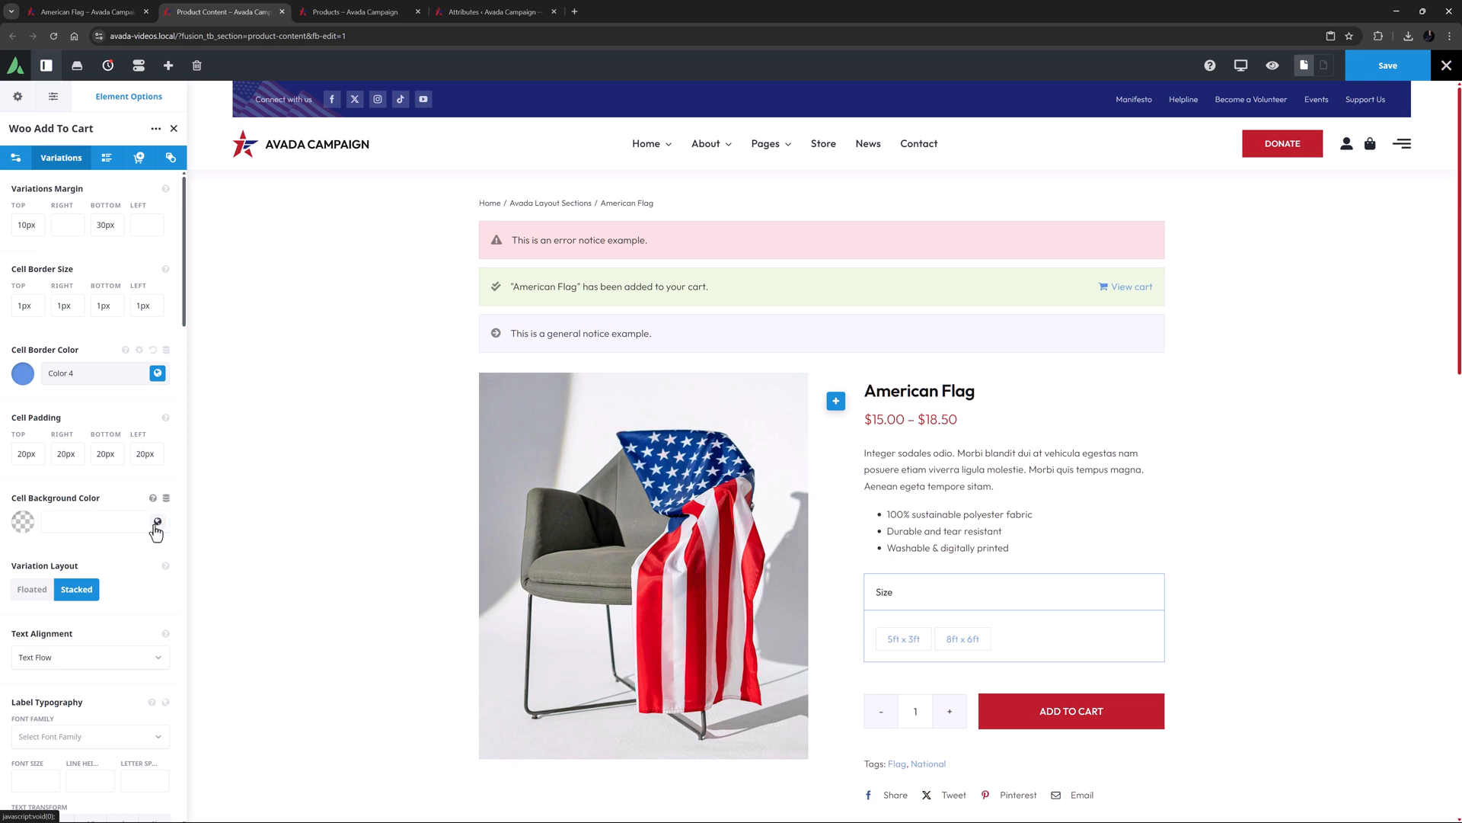
- Set the cell background to the global Color 4 with its alpha adjusted by -90
left_click(157, 520)
left_click(75, 567)
left_click(158, 545)
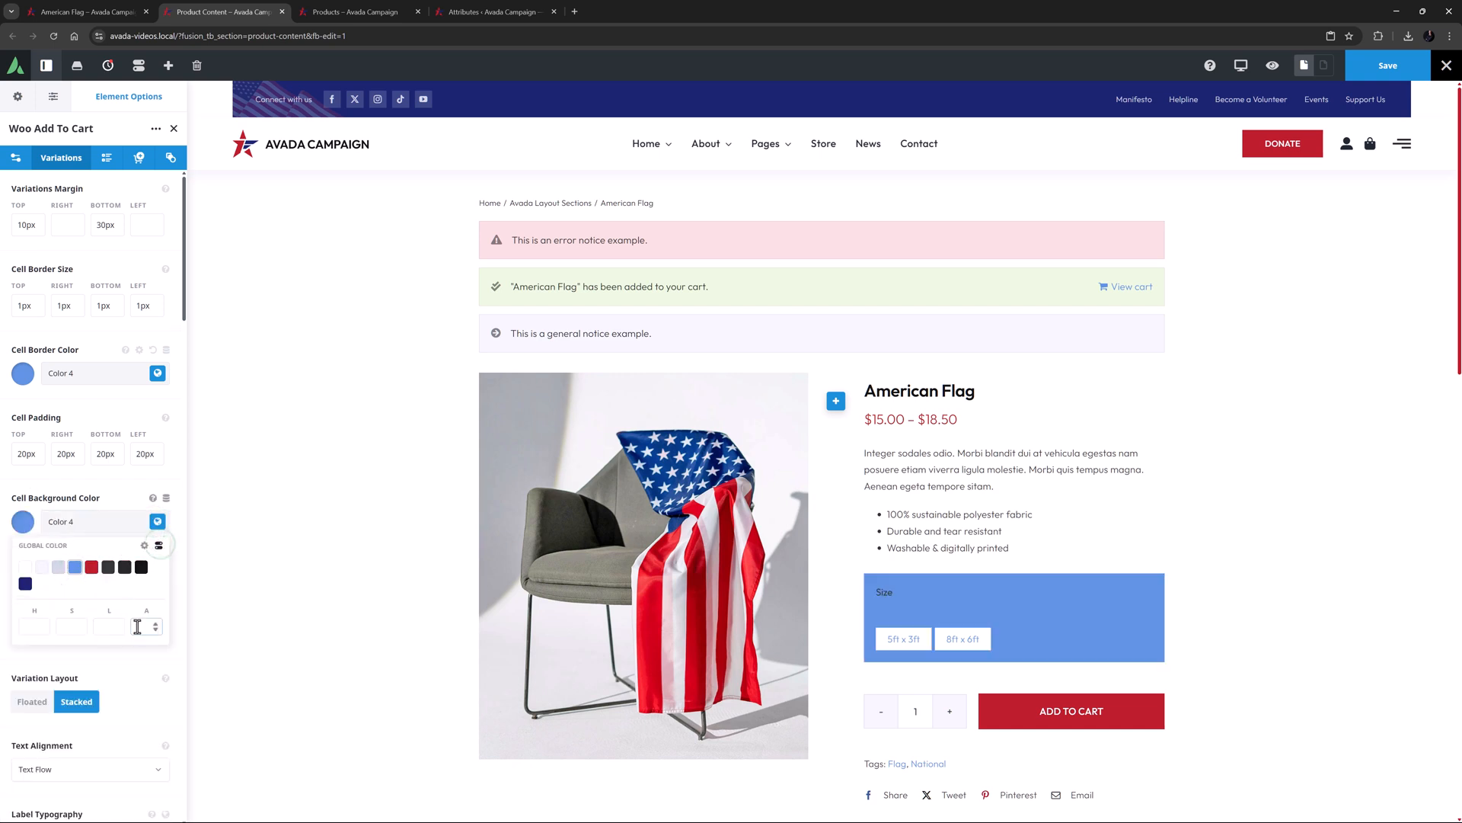
left_click(143, 624)
type("-90")
key("Tab")
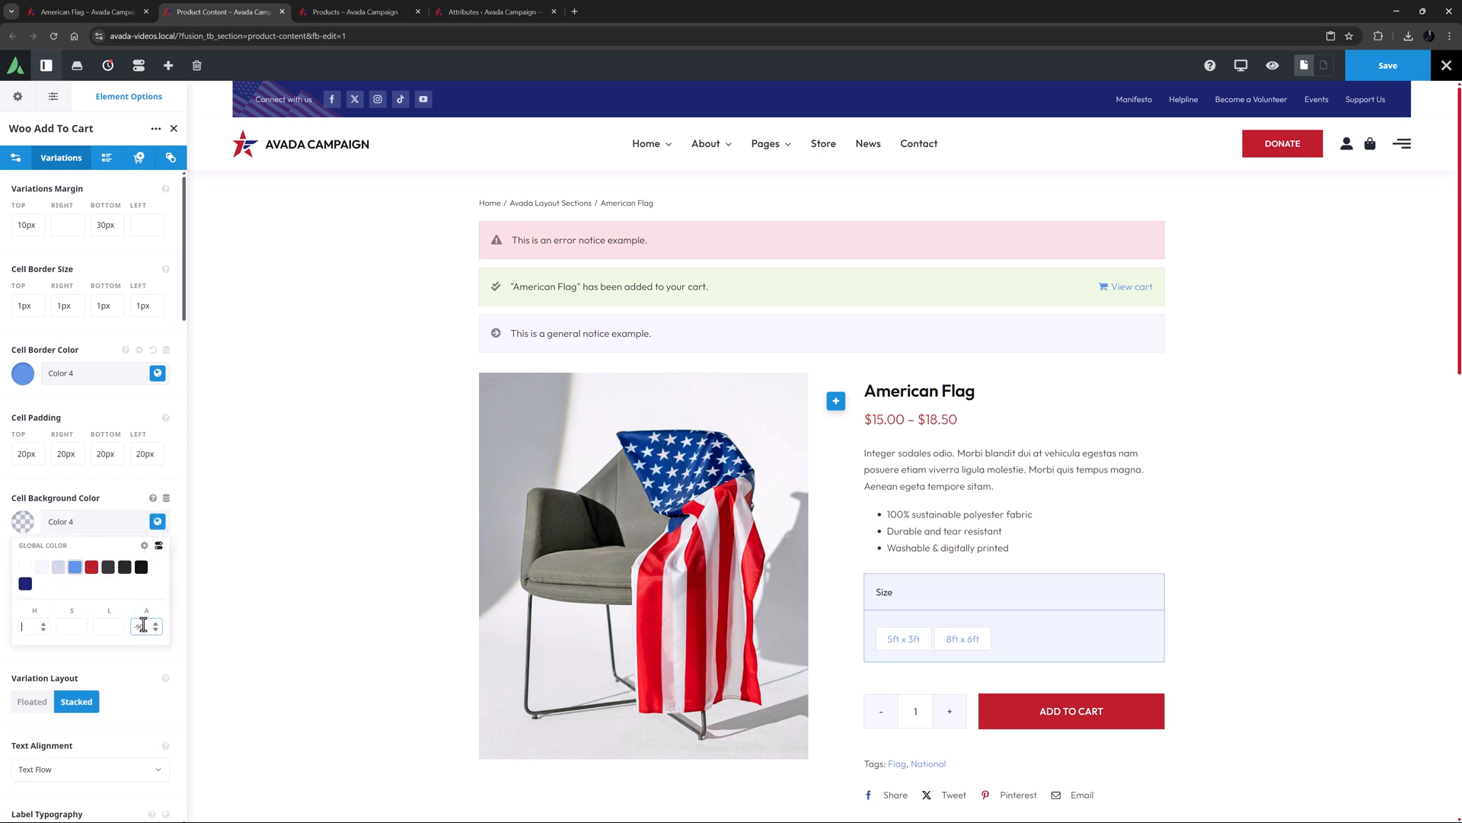
left_click(152, 519)
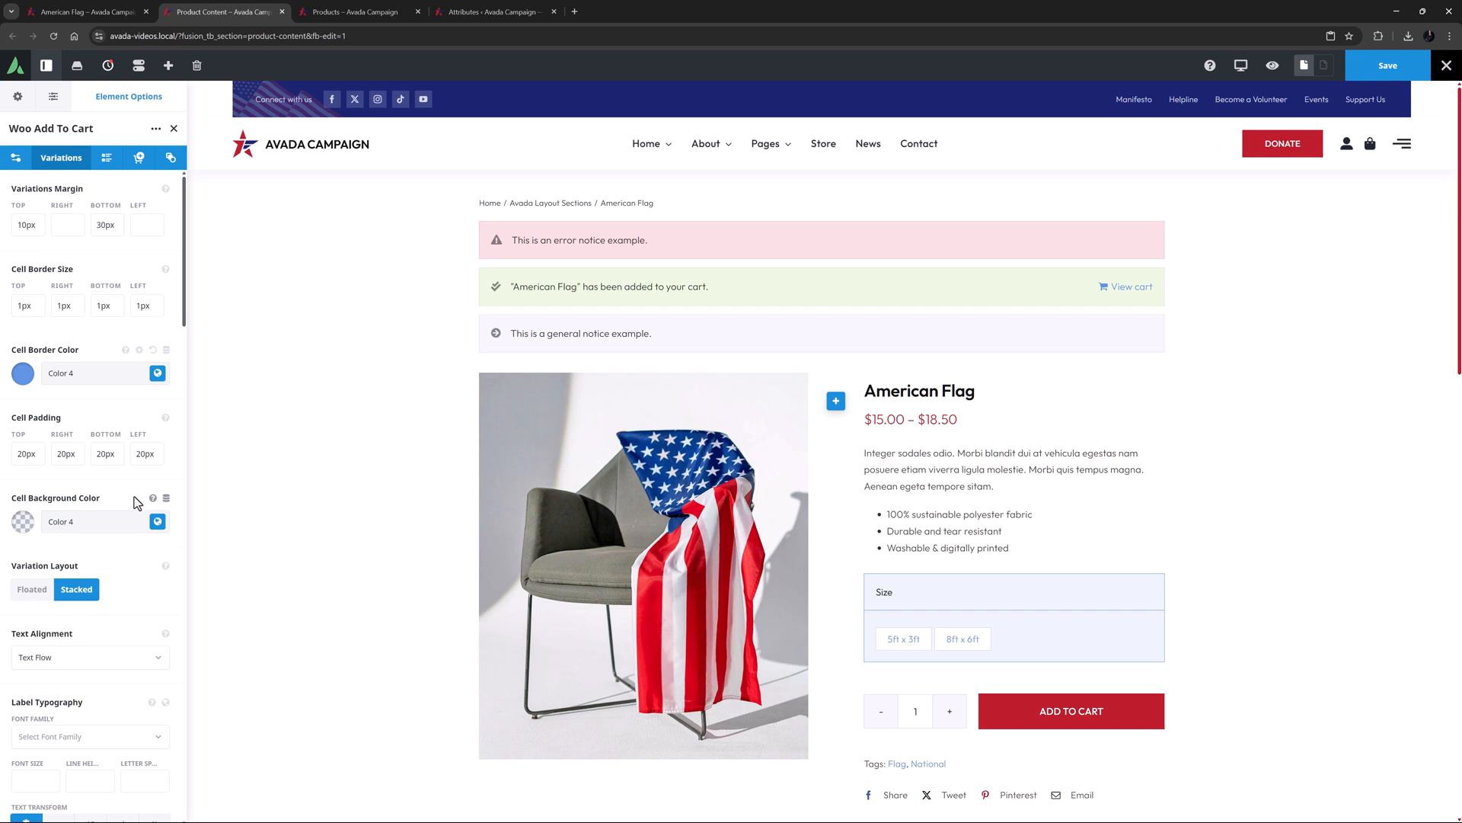
- Switch the variation layout to Floated and set the label width to 100px
left_click(32, 589)
left_click(49, 649)
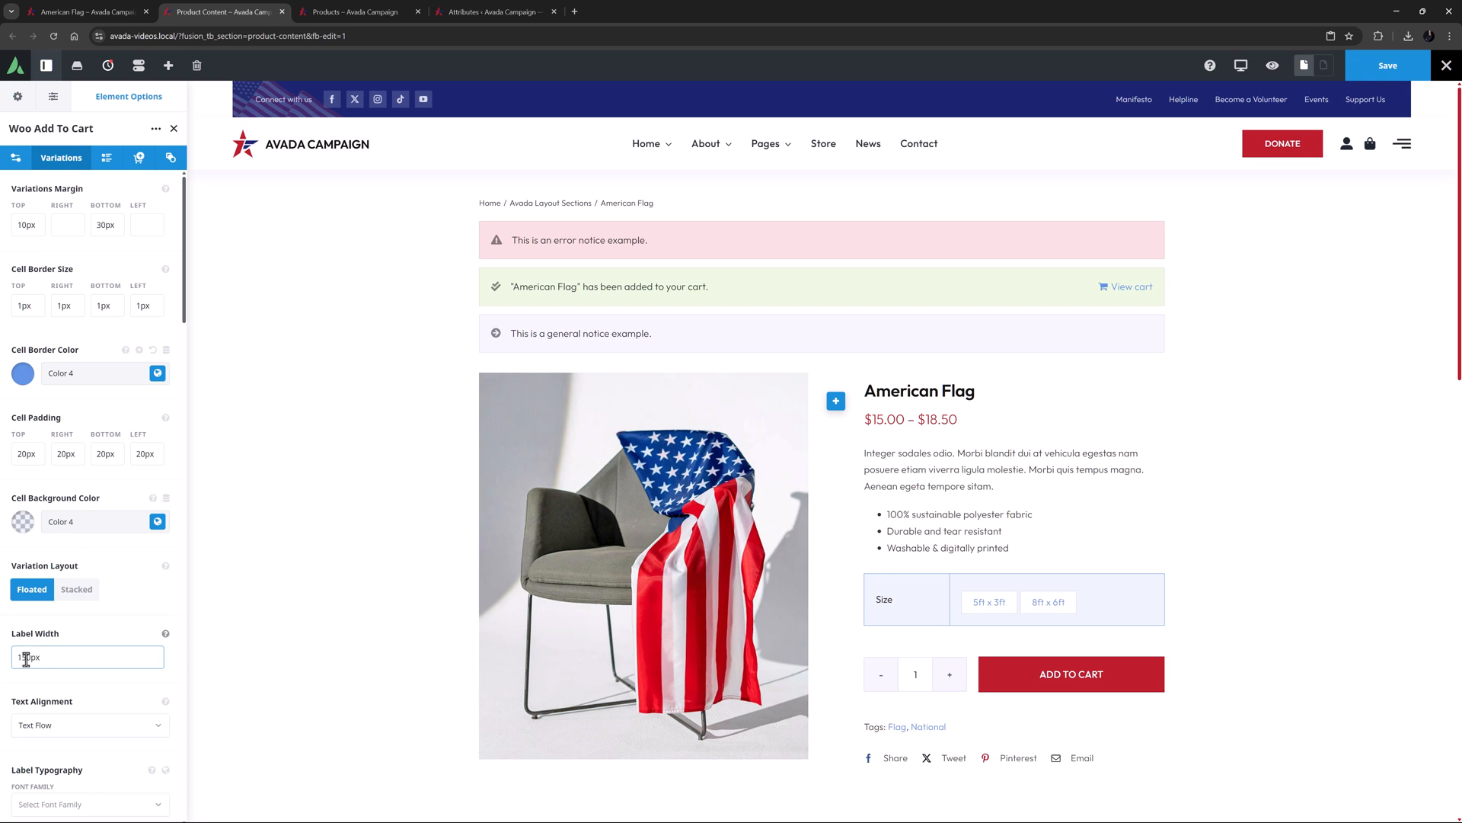
left_click_drag(27, 656, 21, 655)
type("0")
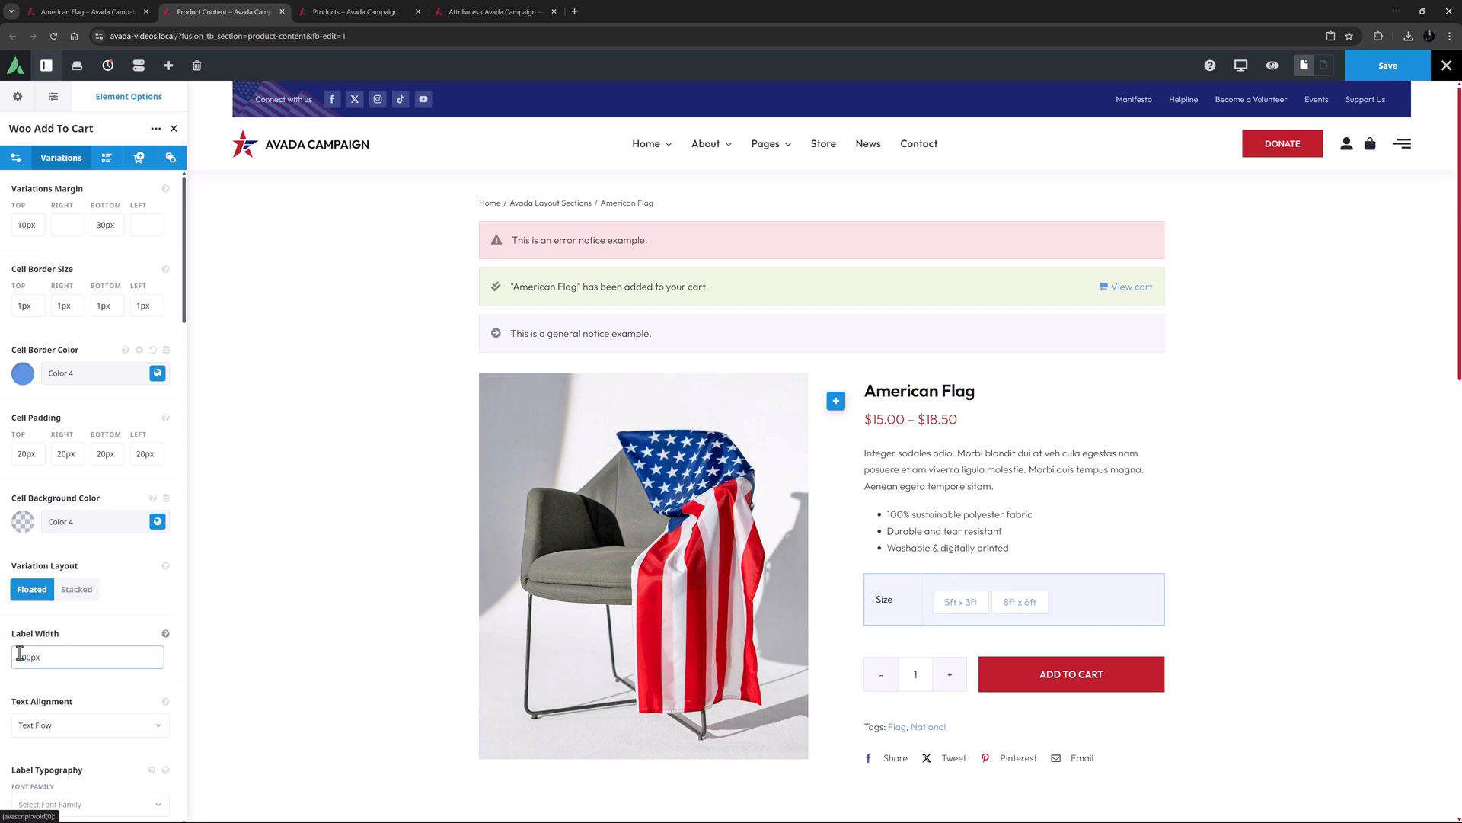
left_click(130, 642)
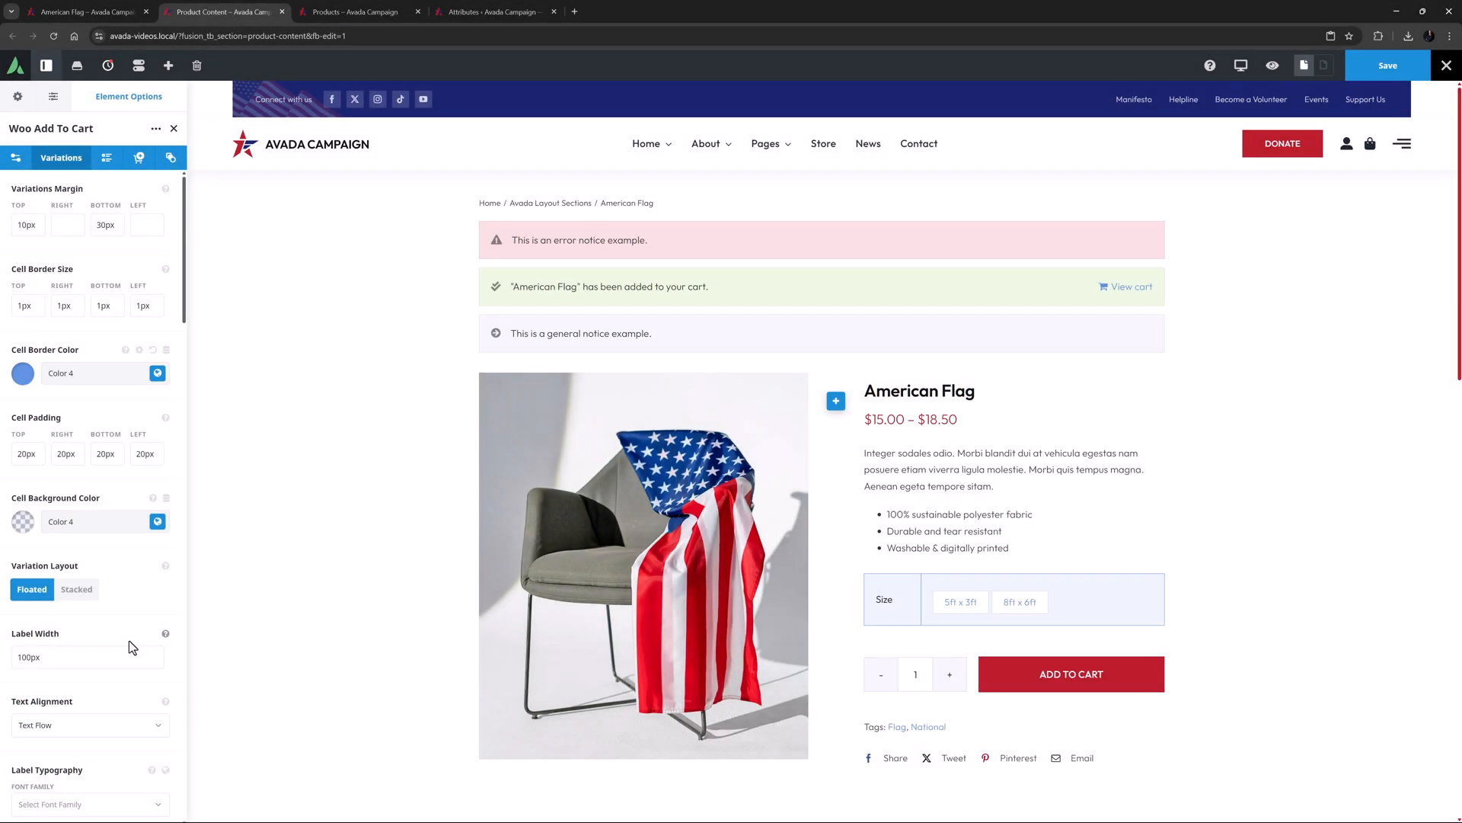
- Review the variations' text alignment choices and check the product attribute types on the Attributes page
left_click(109, 724)
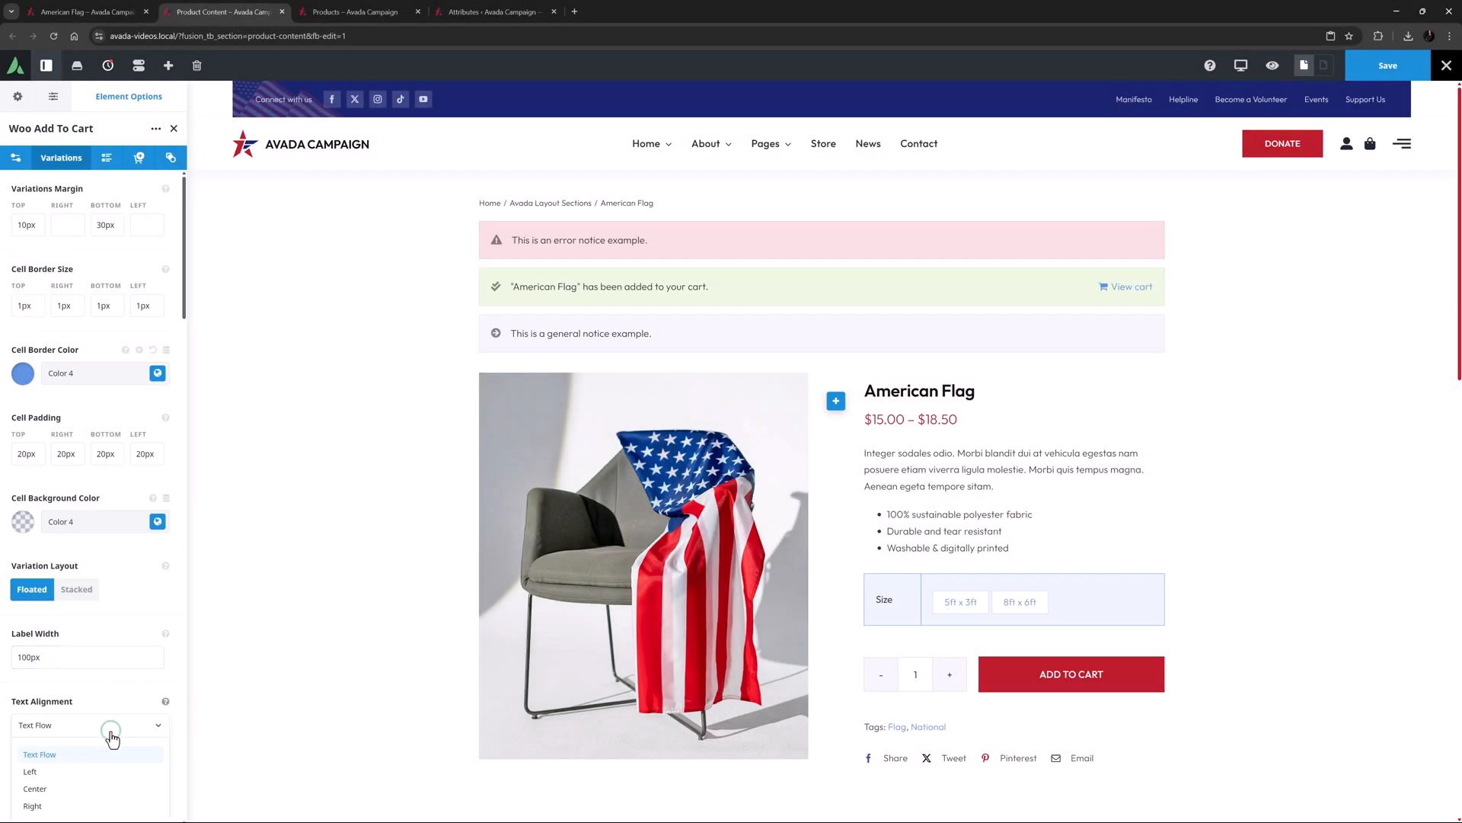
scroll(110, 735, "down", 3)
scroll(112, 737, "down", 2)
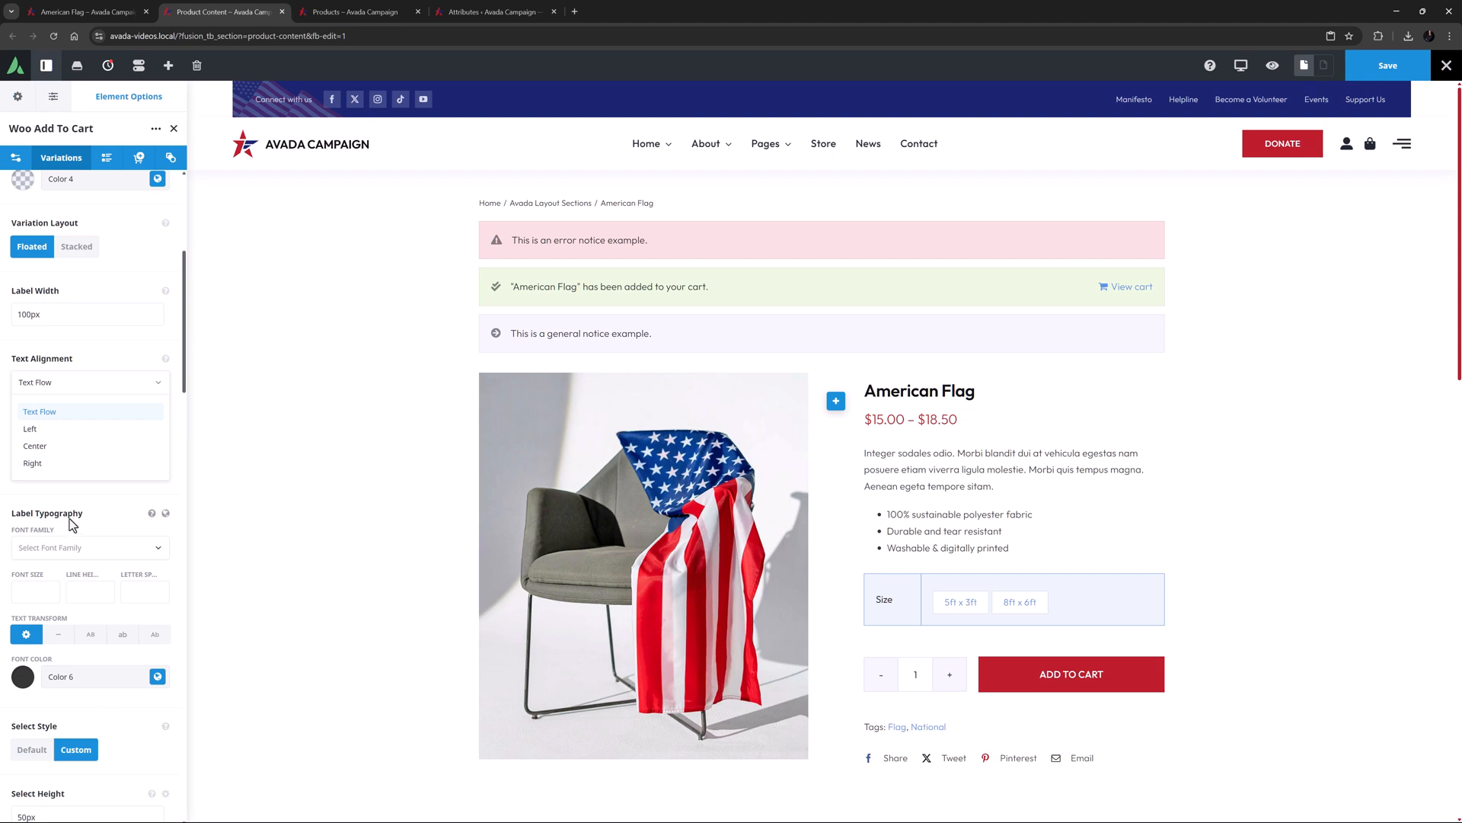
left_click(86, 383)
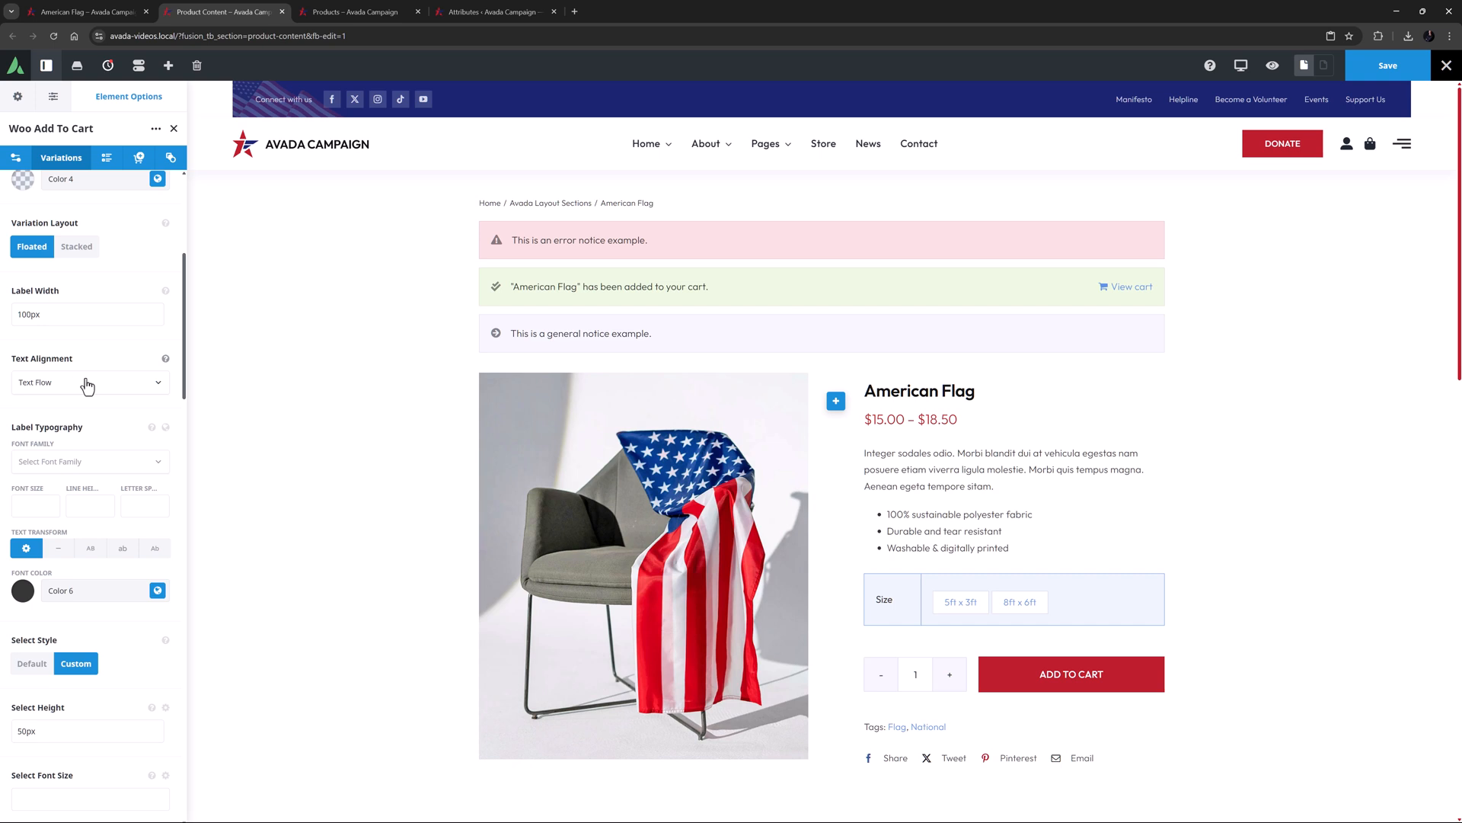
left_click(466, 11)
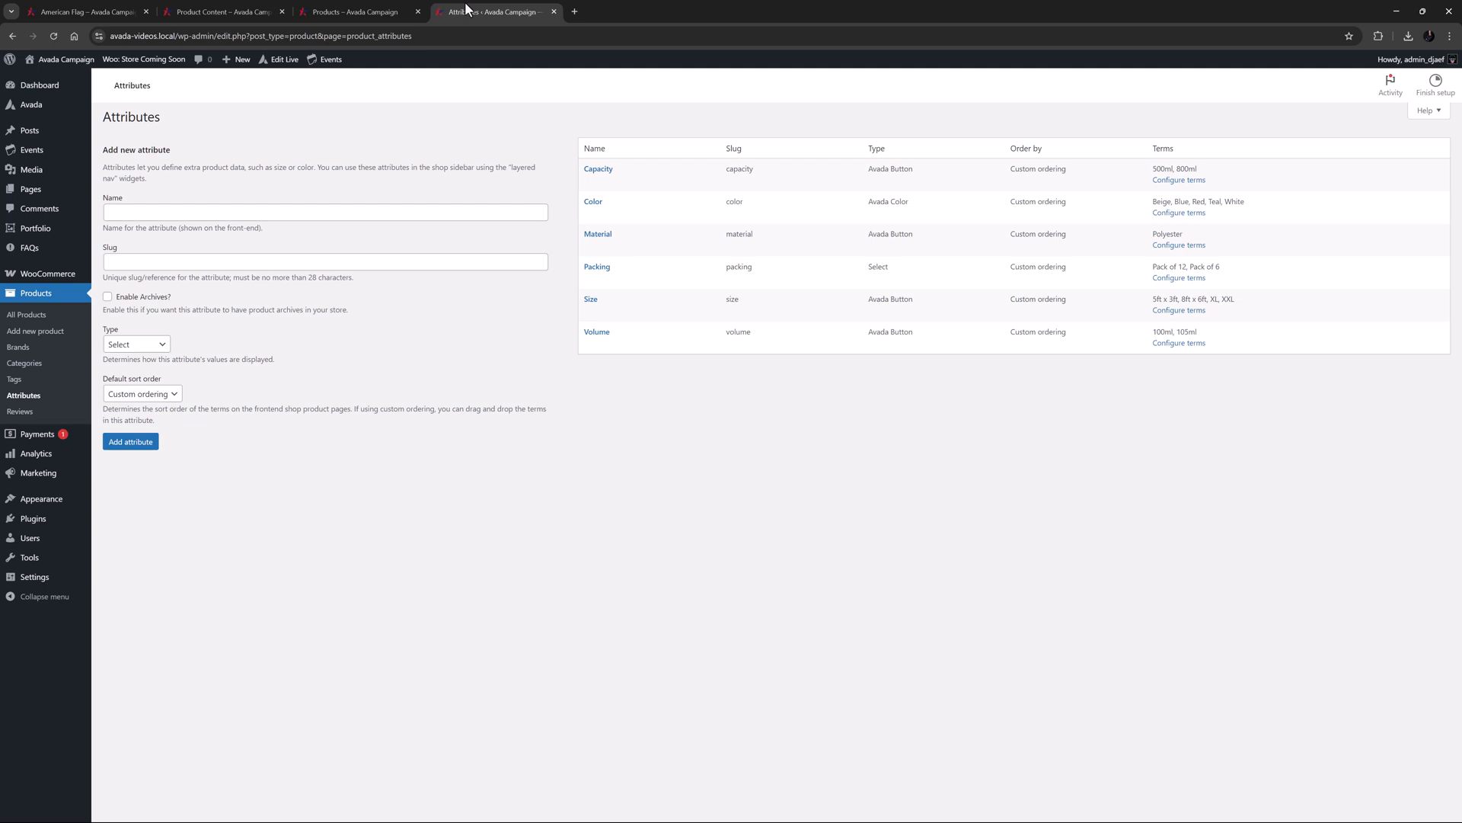
left_click(233, 12)
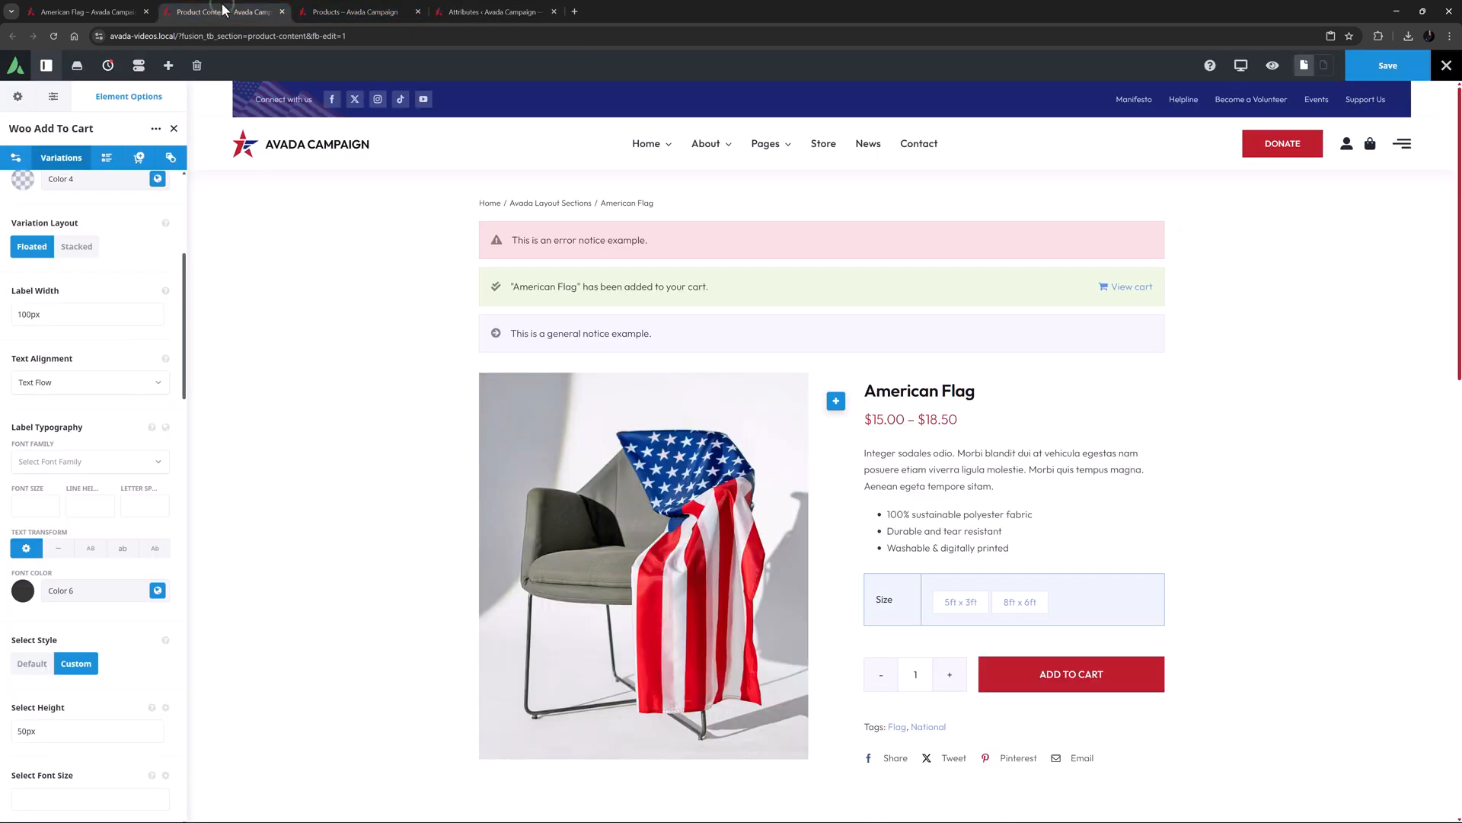
- Set the layout section's dynamic content product to Ceramic Mug and preview it
left_click(53, 96)
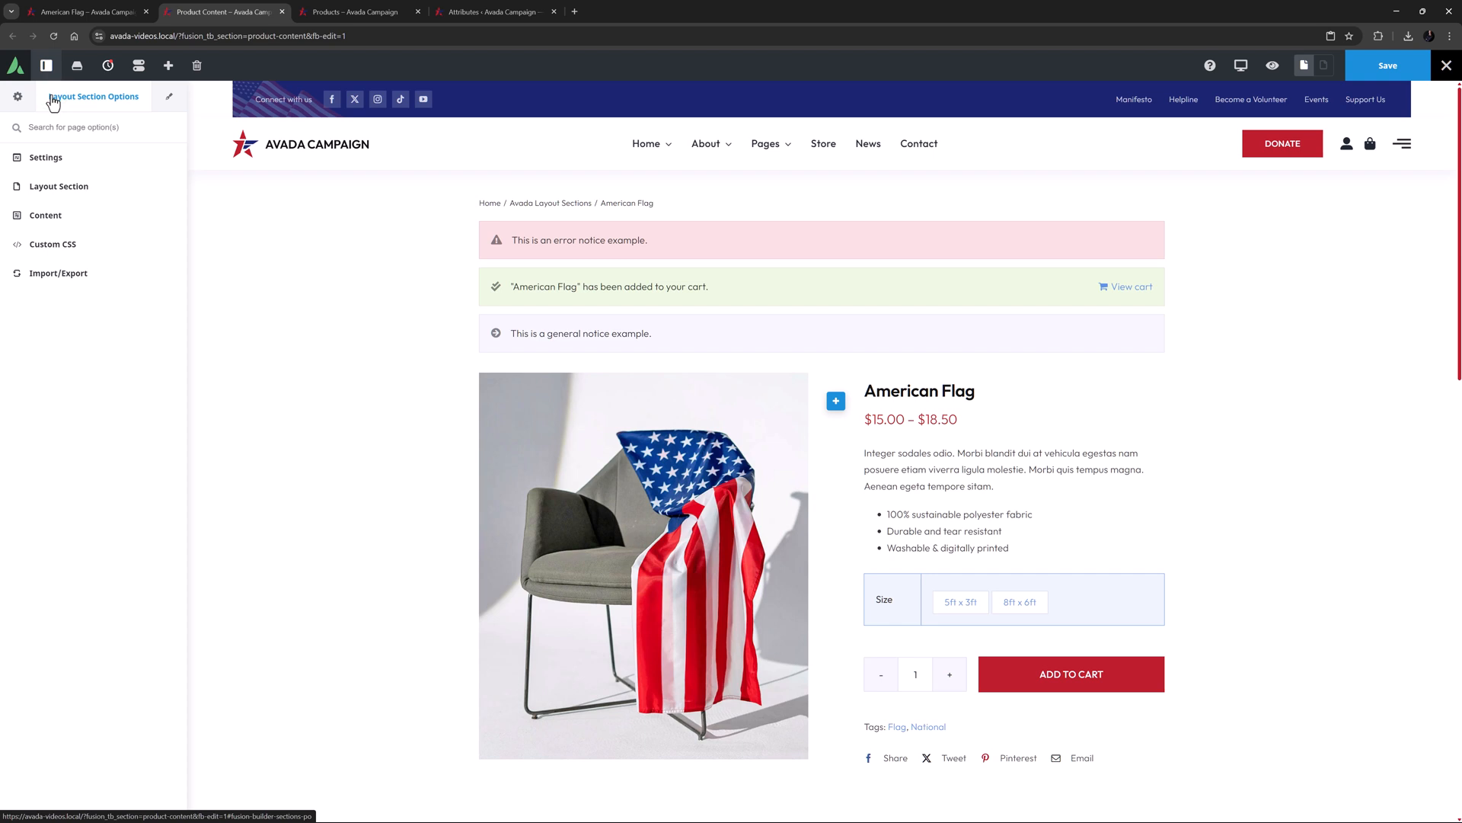
left_click(54, 187)
left_click(55, 288)
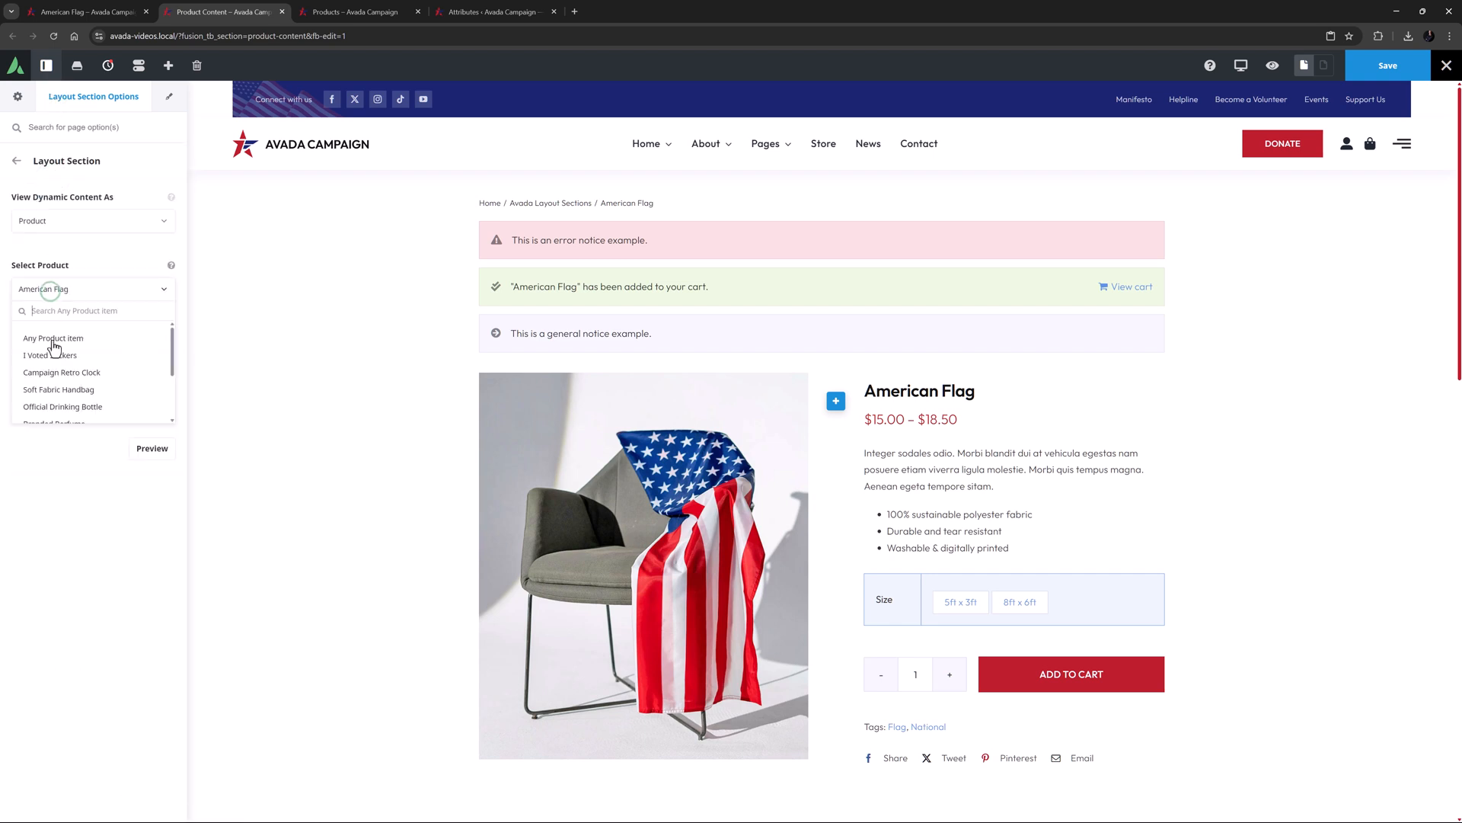
left_click(57, 380)
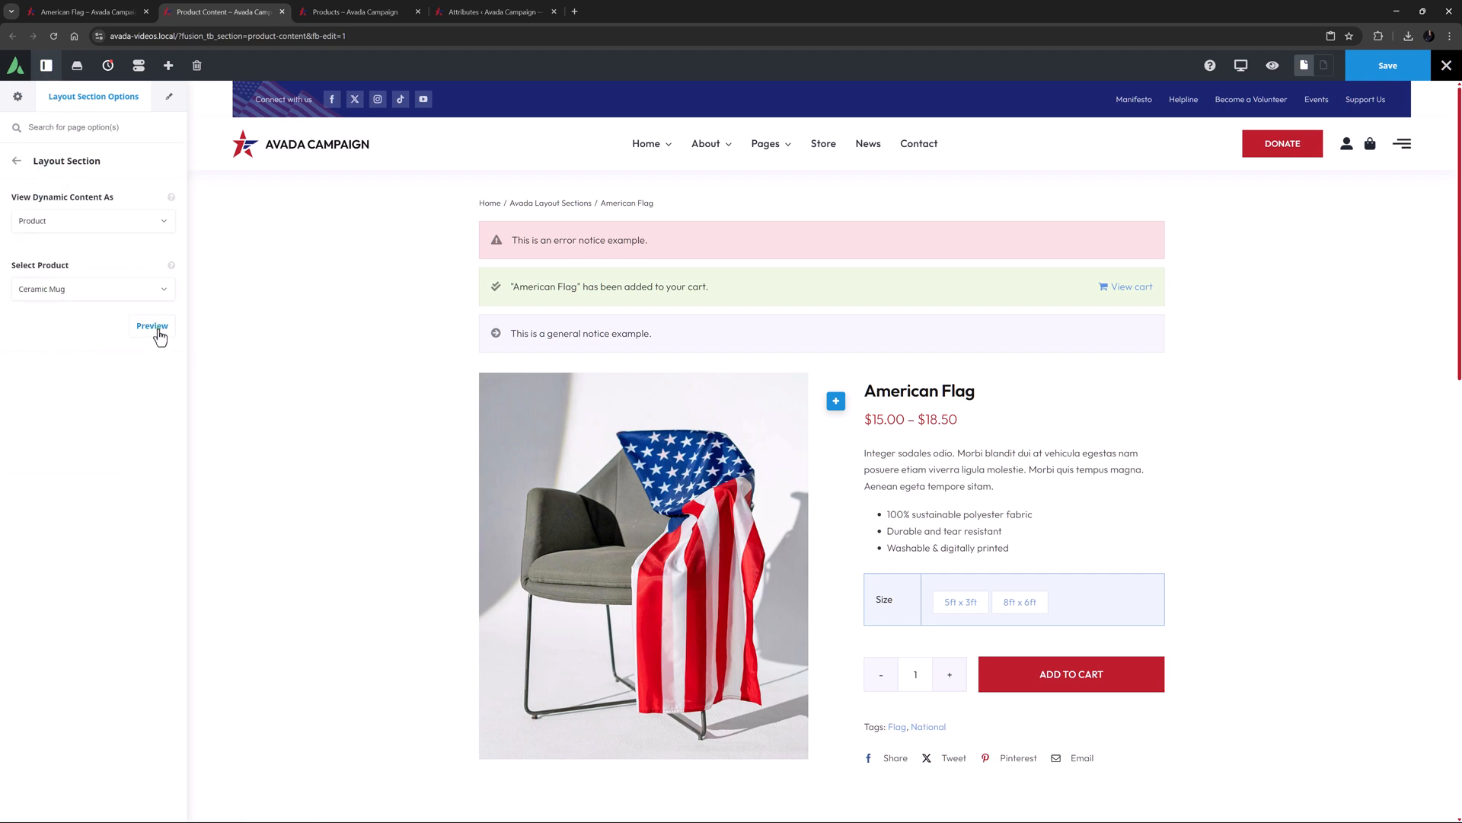
left_click(158, 332)
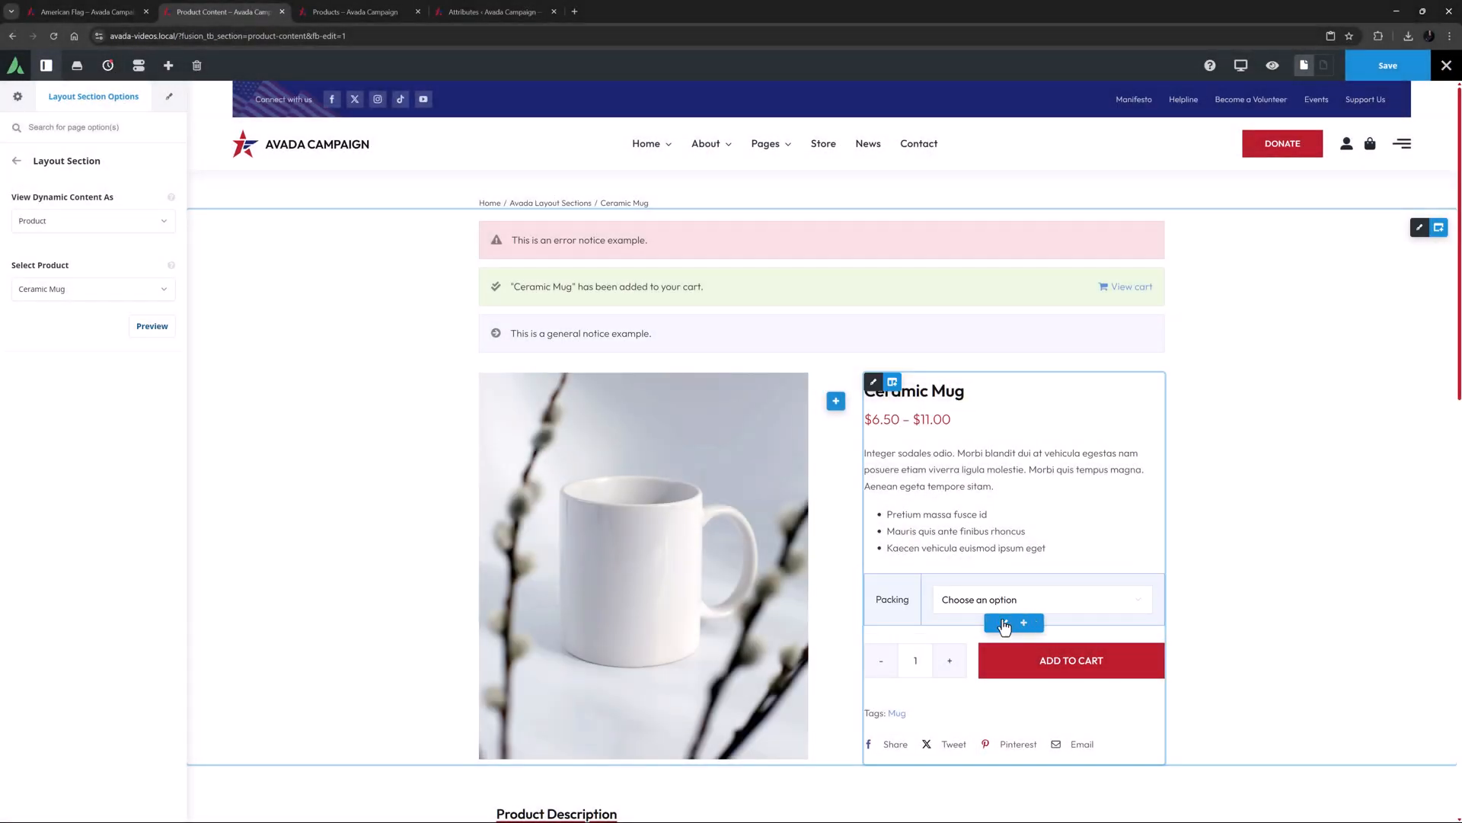
- Set the Select Style of the Woo Add To Cart element's variations to Default
left_click(1006, 623)
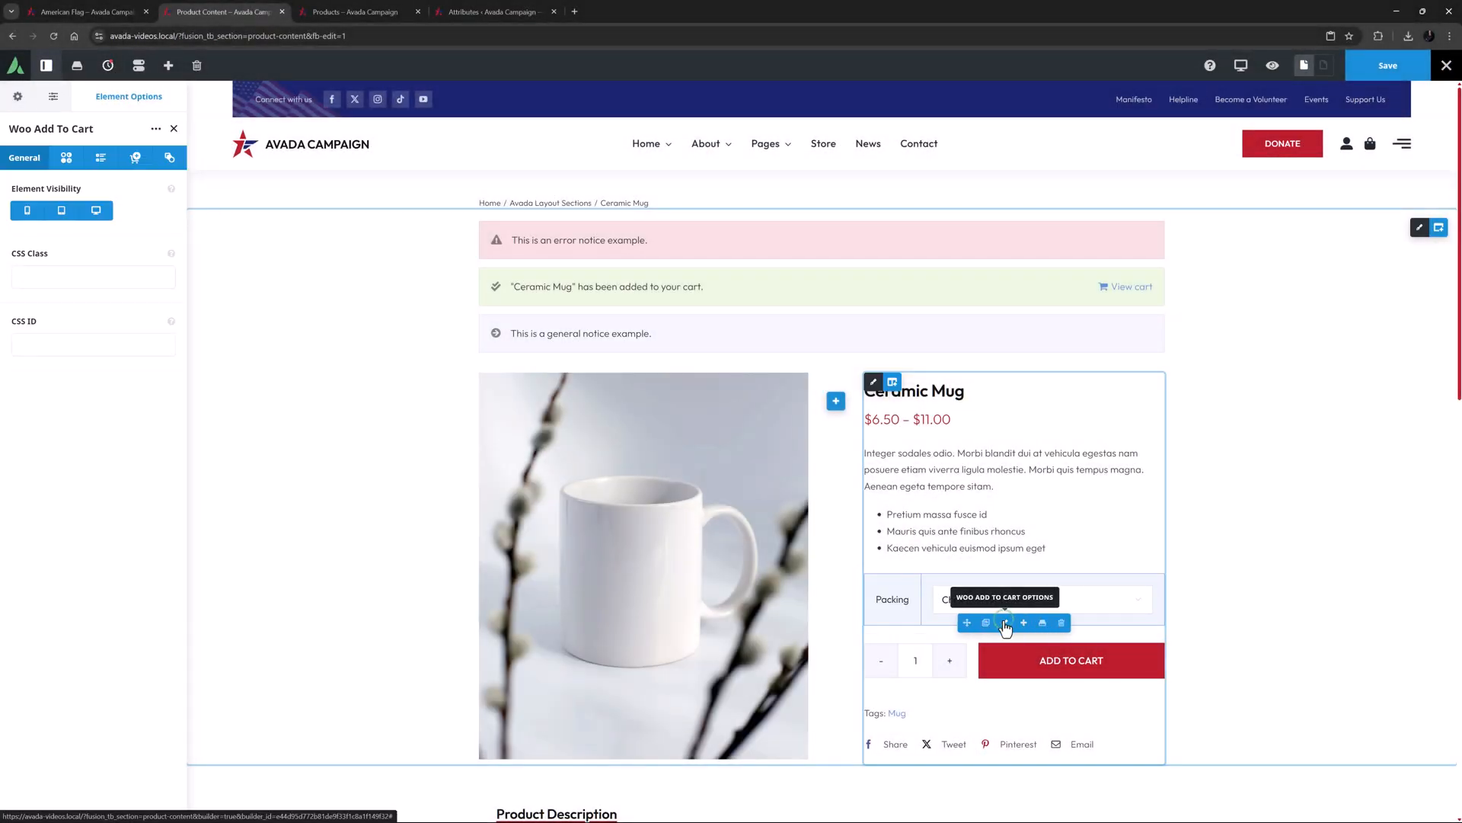
left_click(66, 157)
scroll(81, 339, "down", 7)
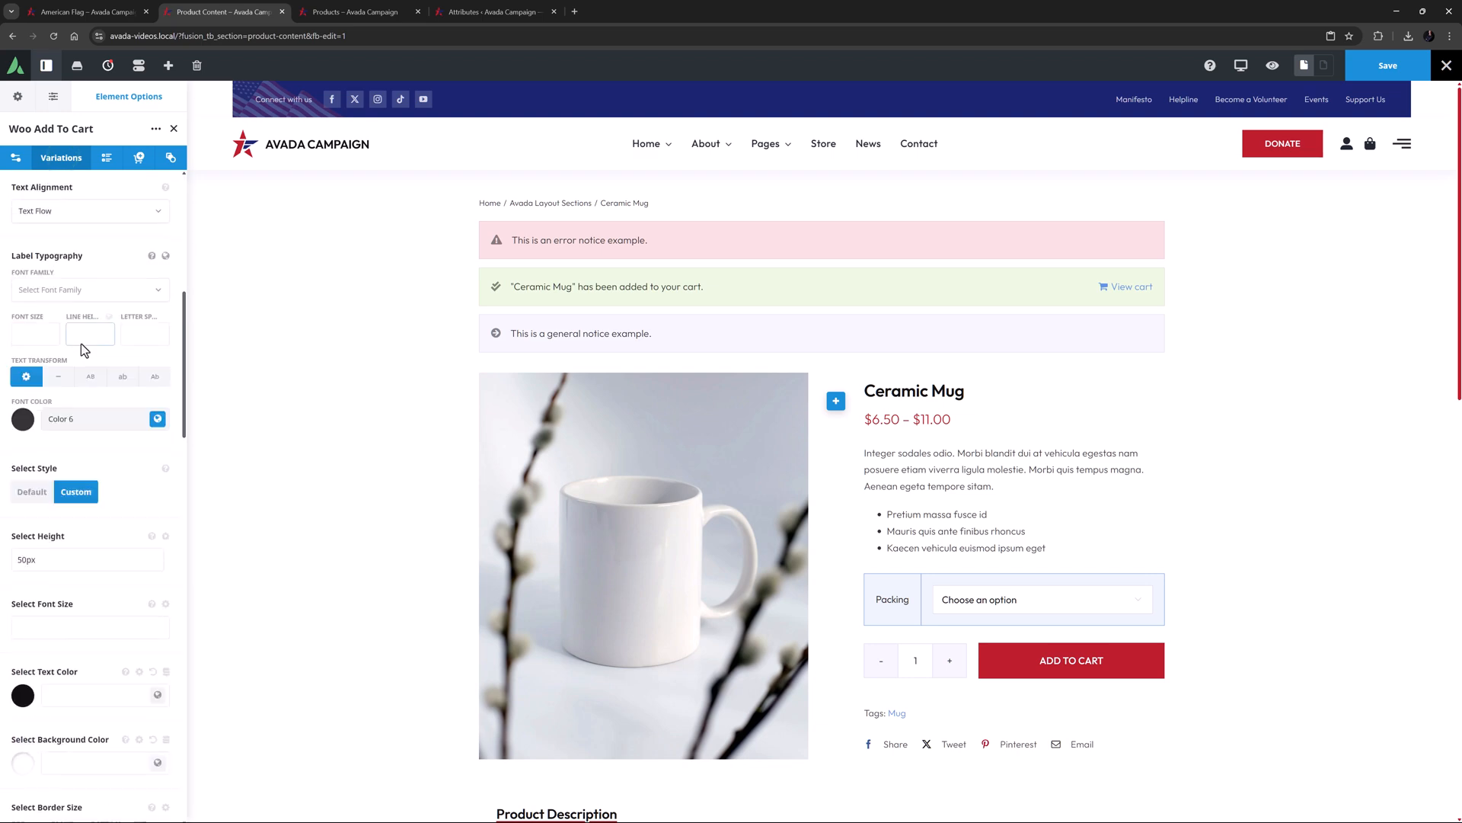
scroll(80, 343, "down", 5)
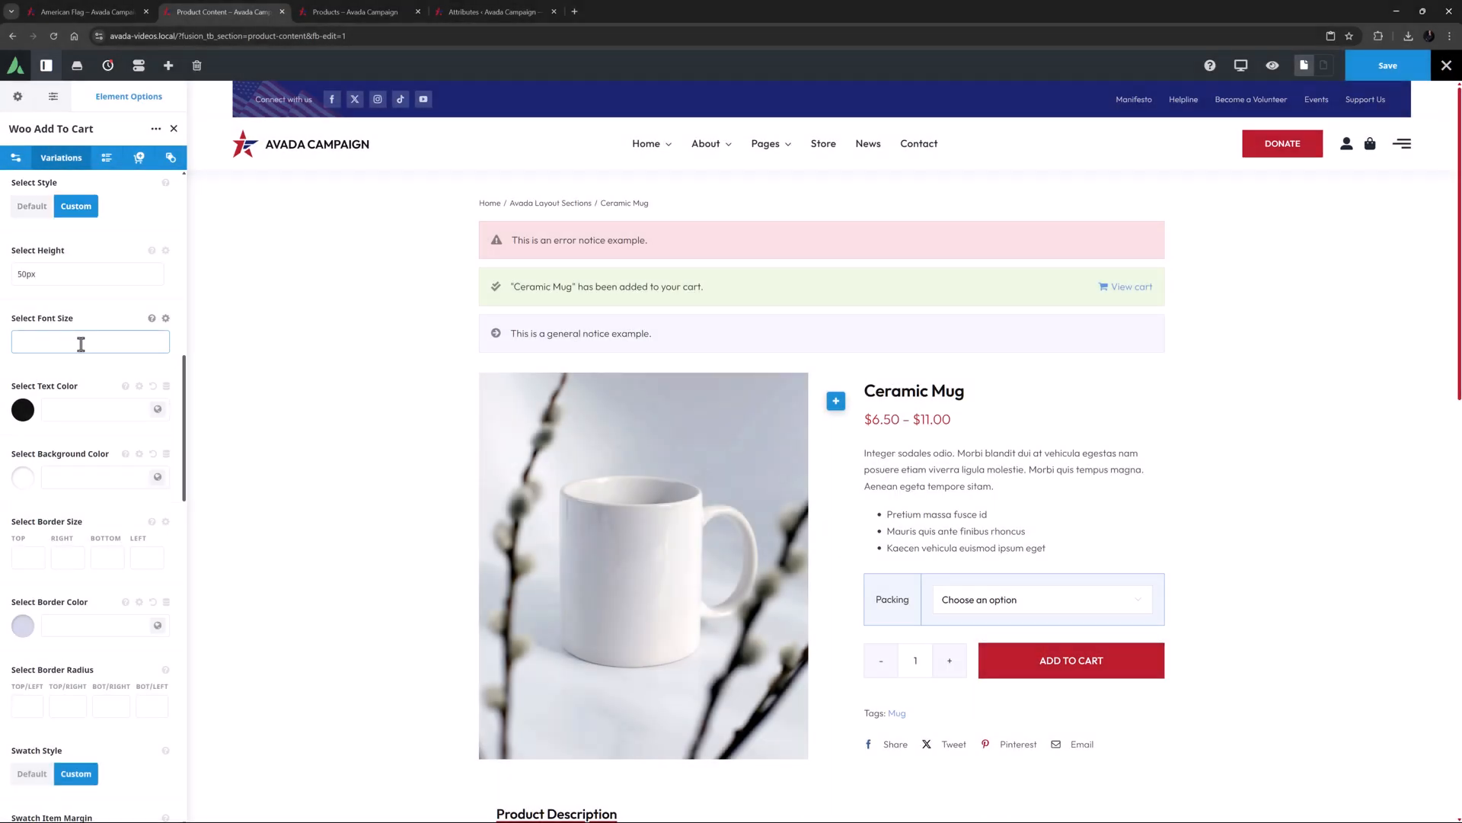
left_click(34, 212)
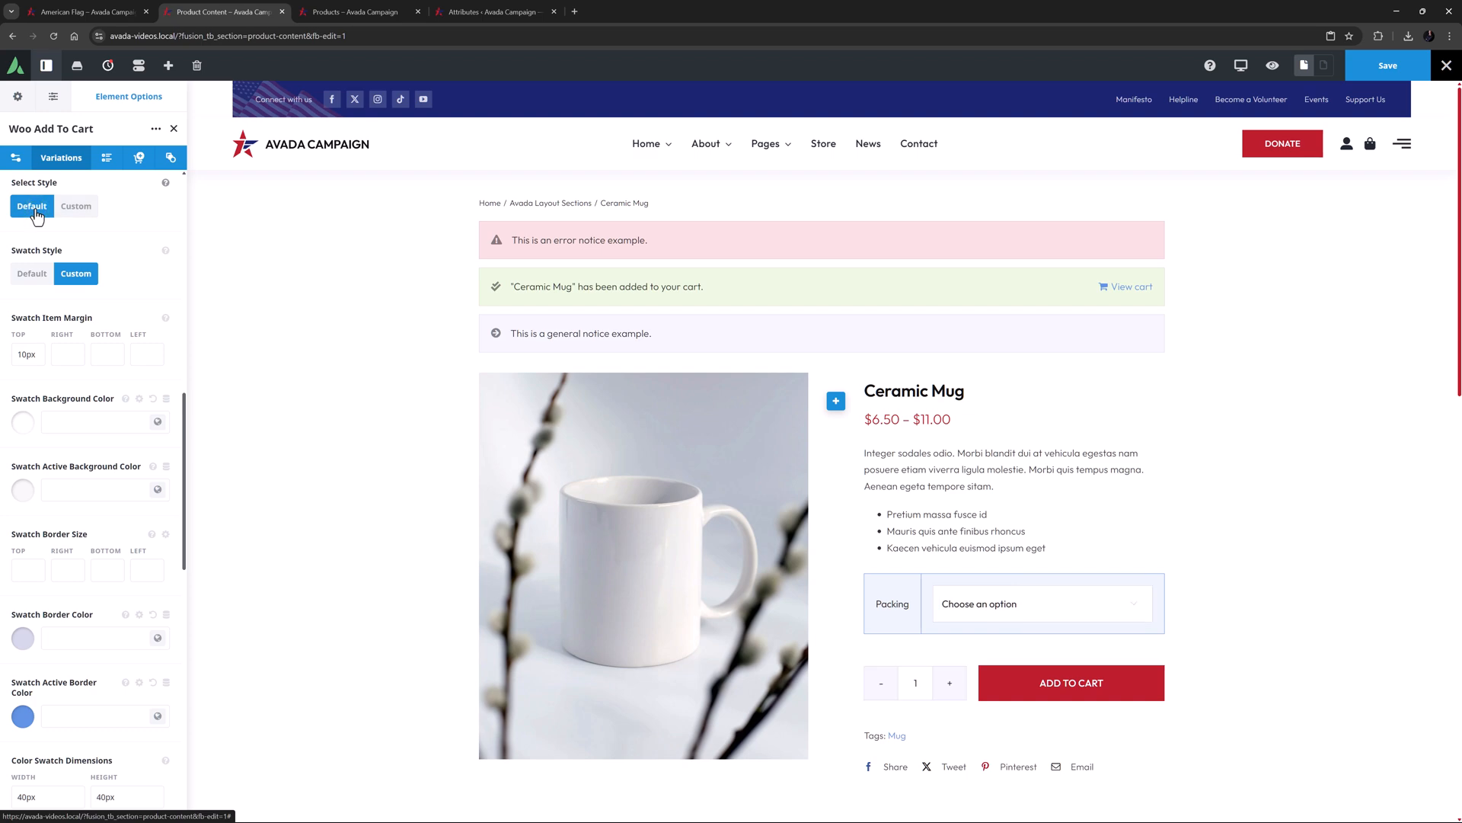
- Set the Select Style back to Custom and review the select and swatch options below it
left_click(80, 207)
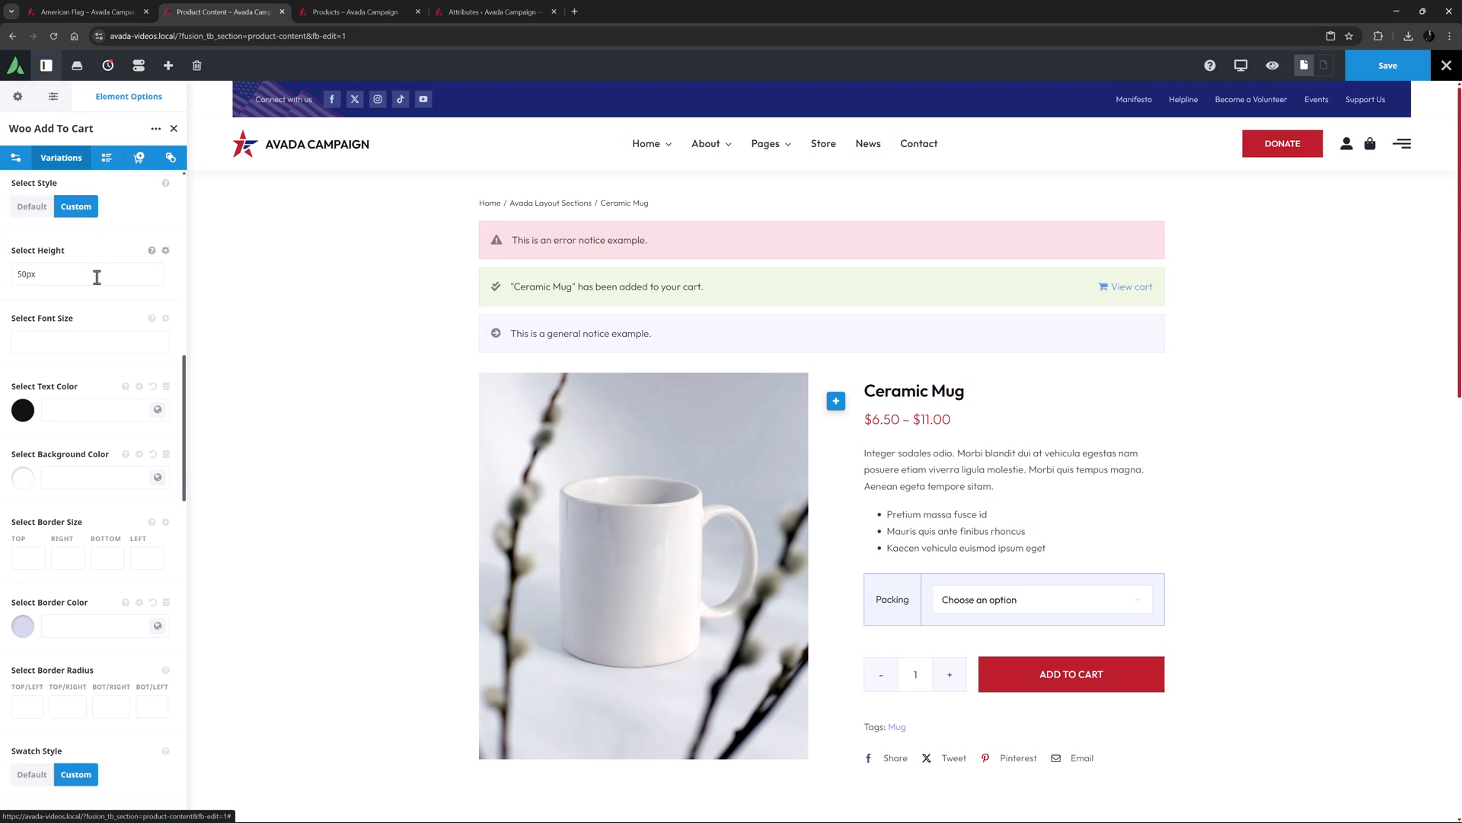
scroll(107, 335, "down", 7)
scroll(106, 341, "down", 1)
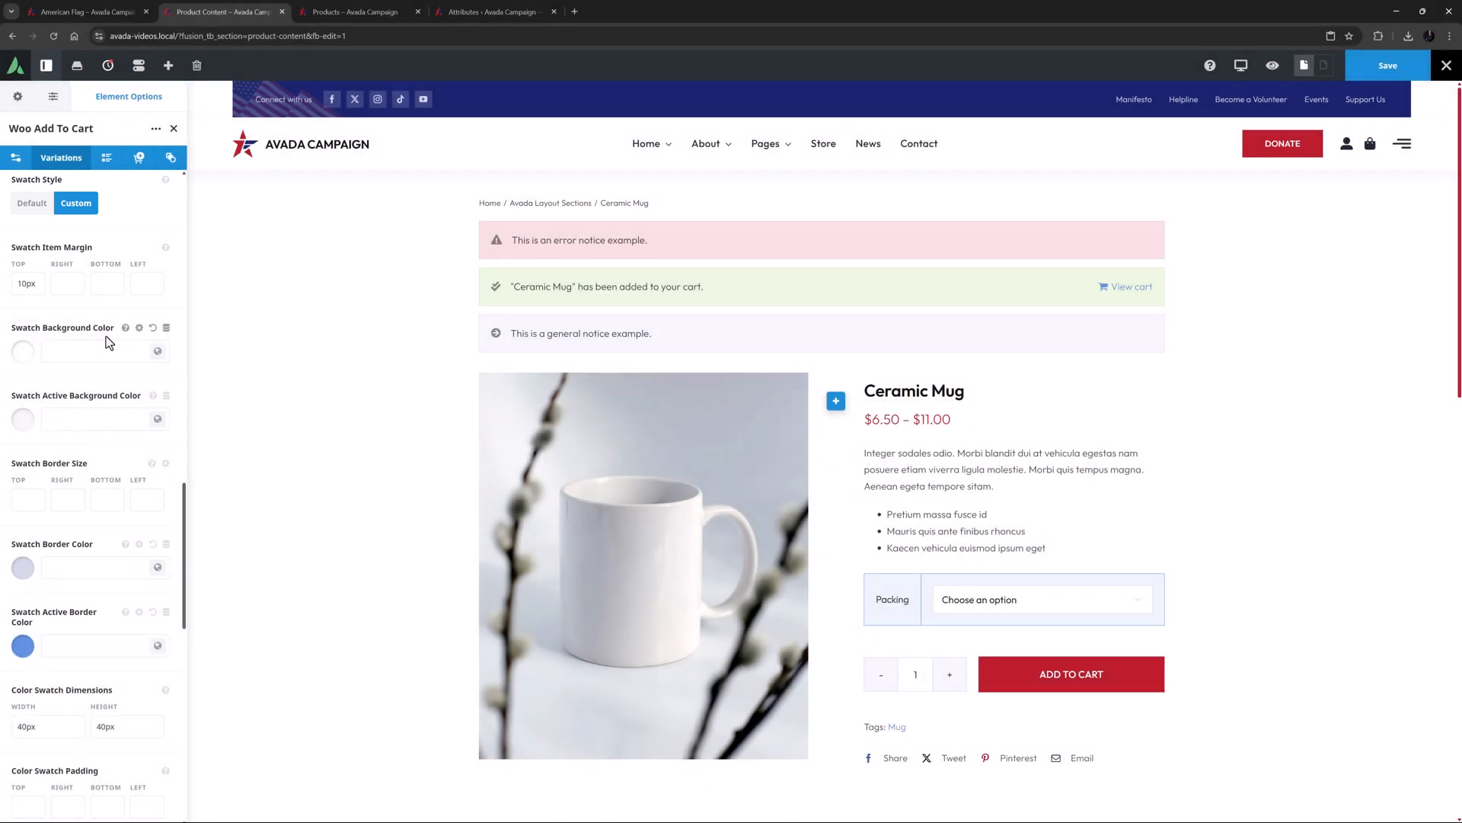
- Set the layout section's dynamic content product to Basic T-Shirts Pack and preview it
left_click(54, 96)
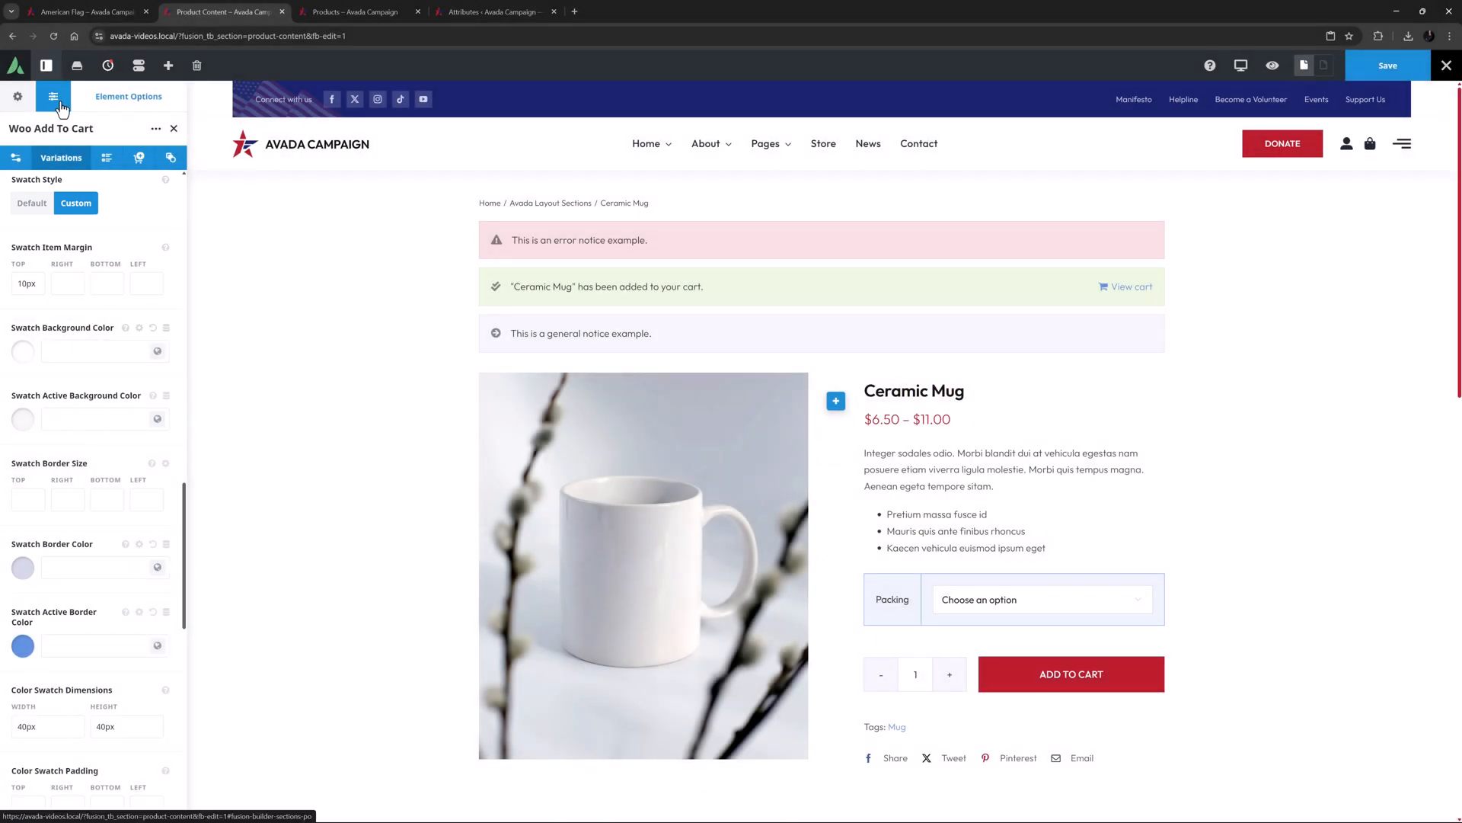
left_click(59, 185)
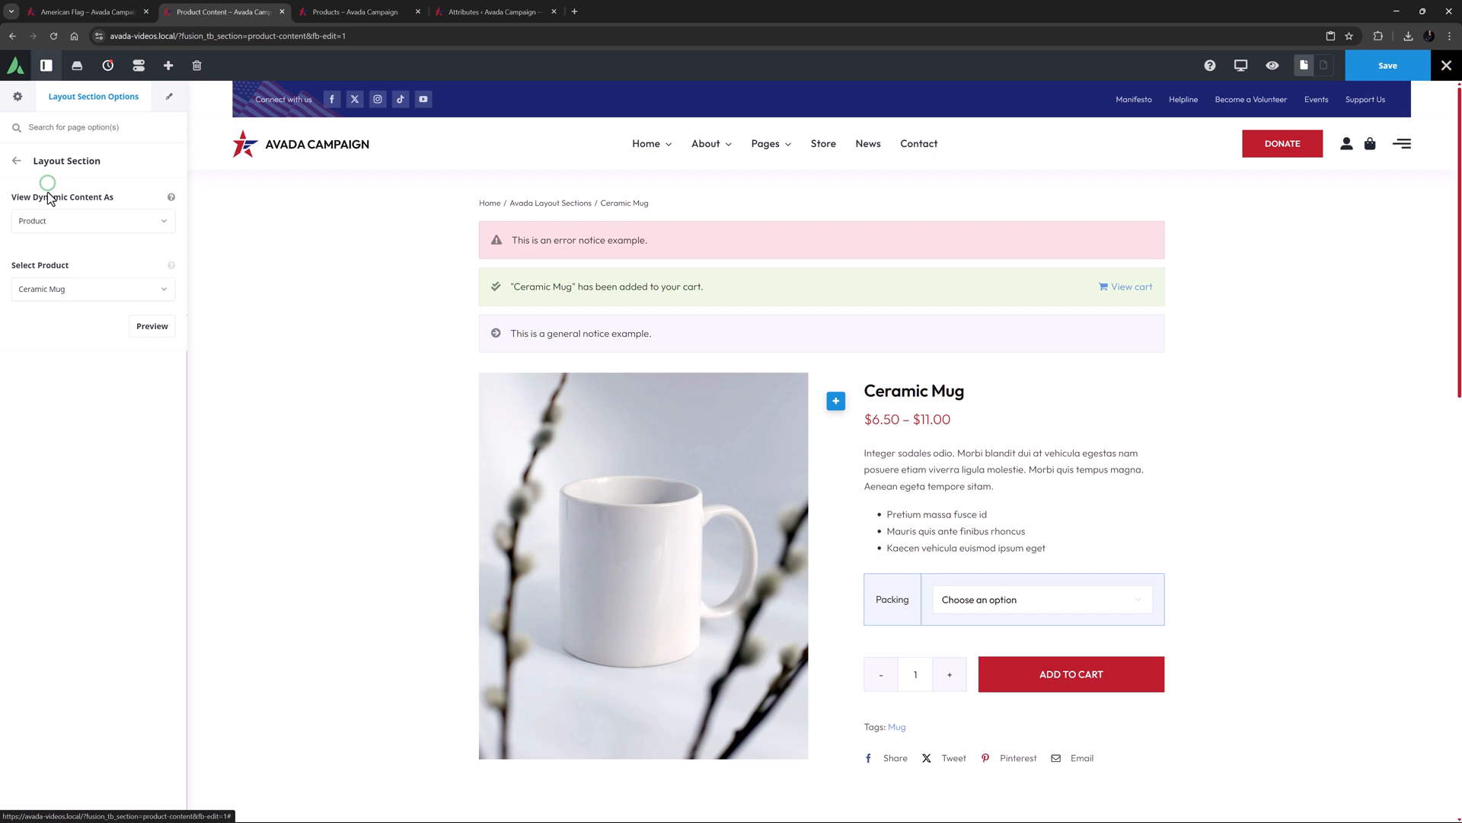
left_click(53, 291)
left_click(57, 372)
left_click(147, 328)
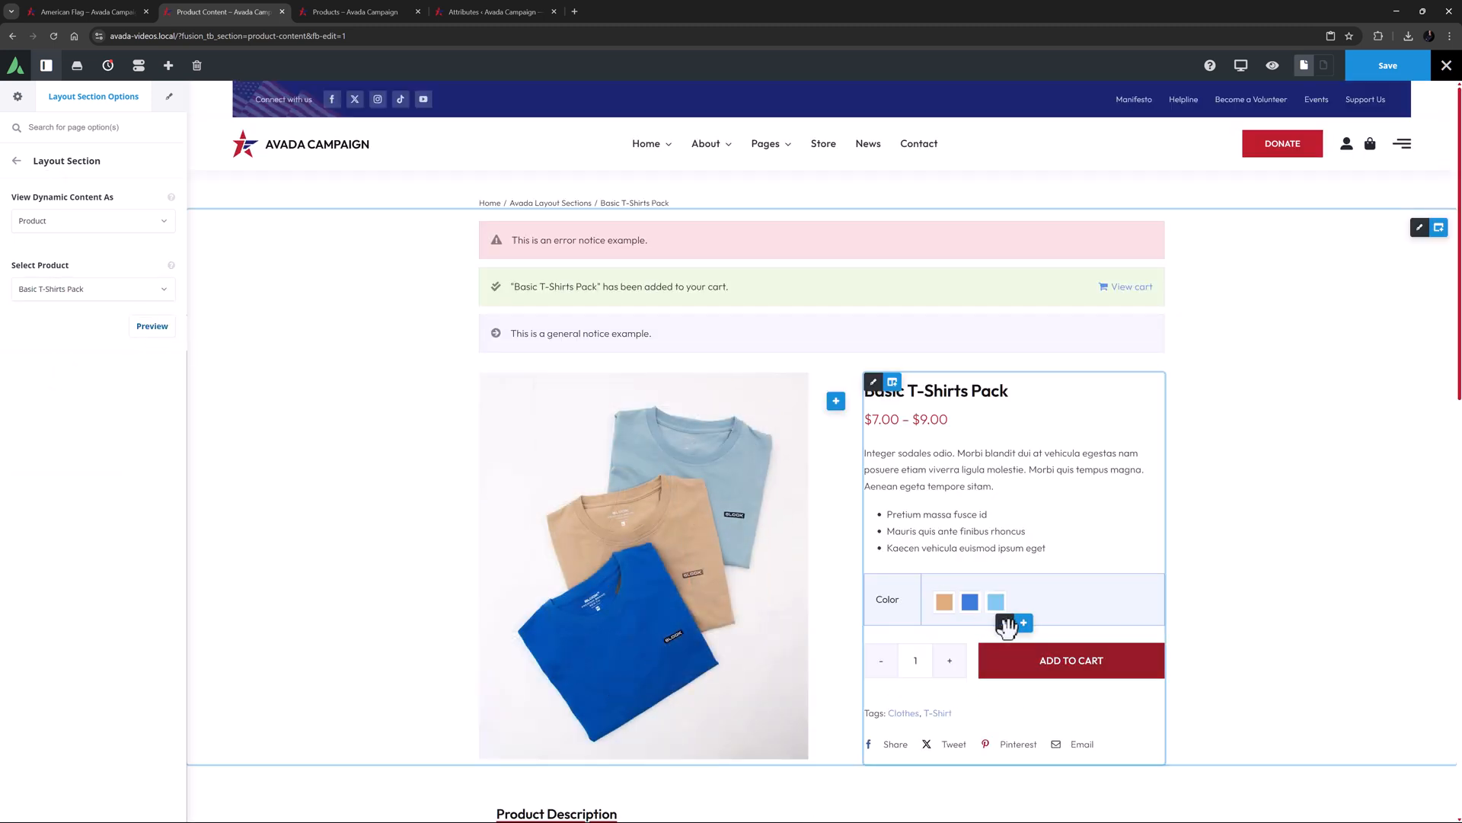
- Reopen the Woo Add To Cart element's variation options and set the Swatch Style to Default
left_click(1003, 624)
left_click(66, 157)
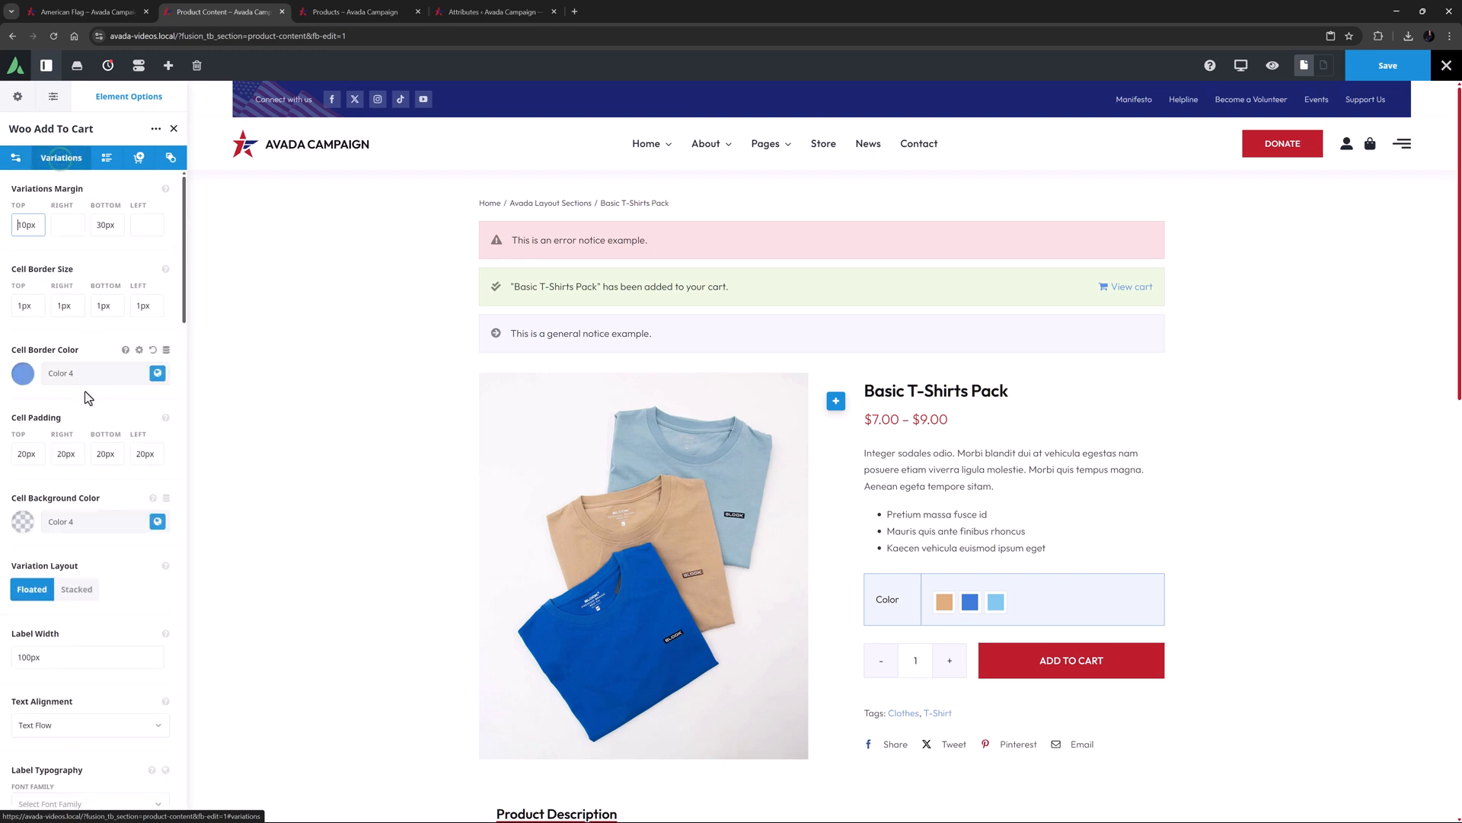
scroll(45, 442, "down", 5)
scroll(27, 457, "down", 8)
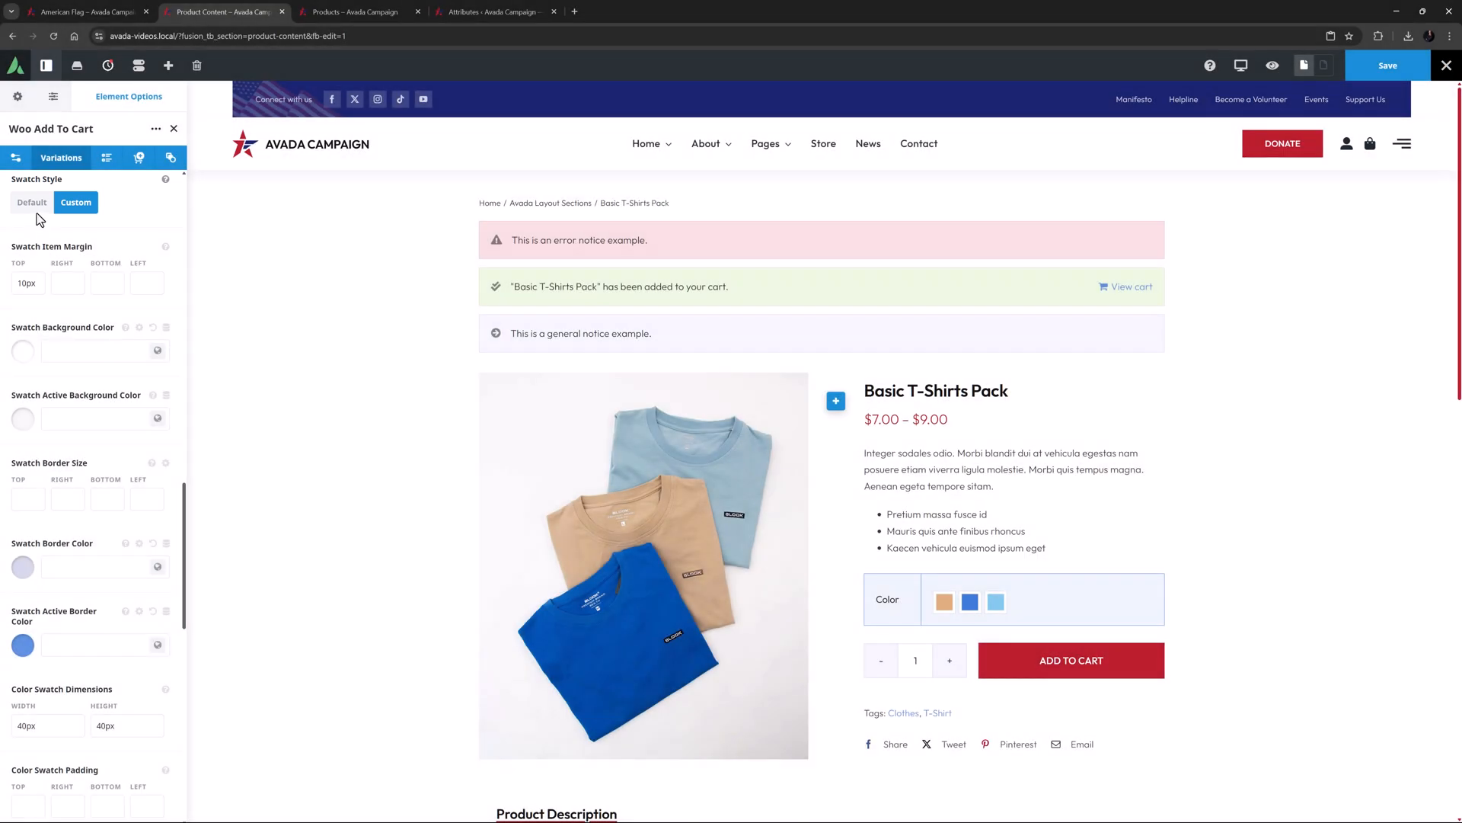
left_click(32, 202)
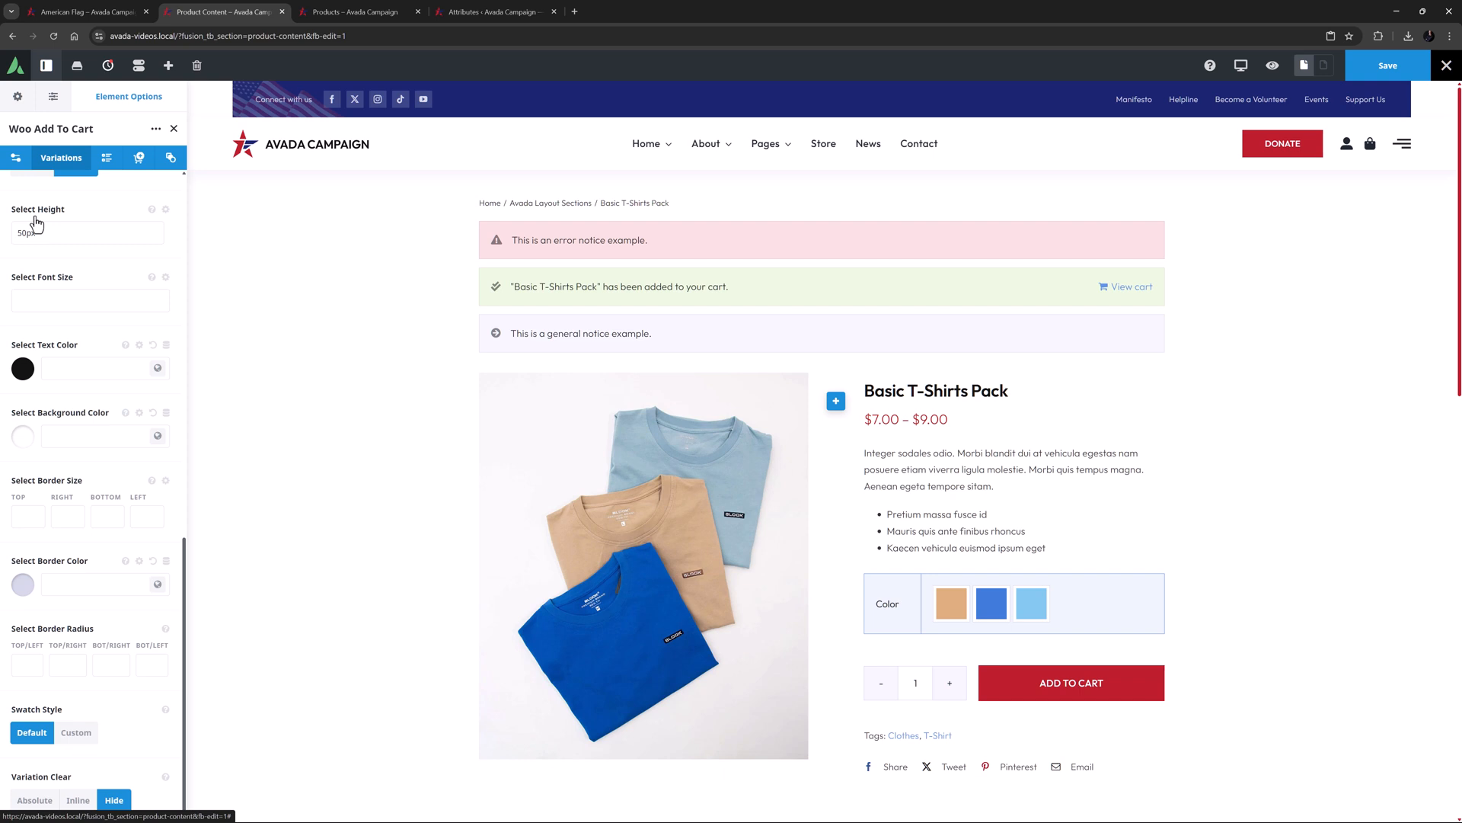
- Set the Swatch Style back to Custom and give the swatch items a right margin of 20px
left_click(74, 732)
scroll(99, 685, "down", 5)
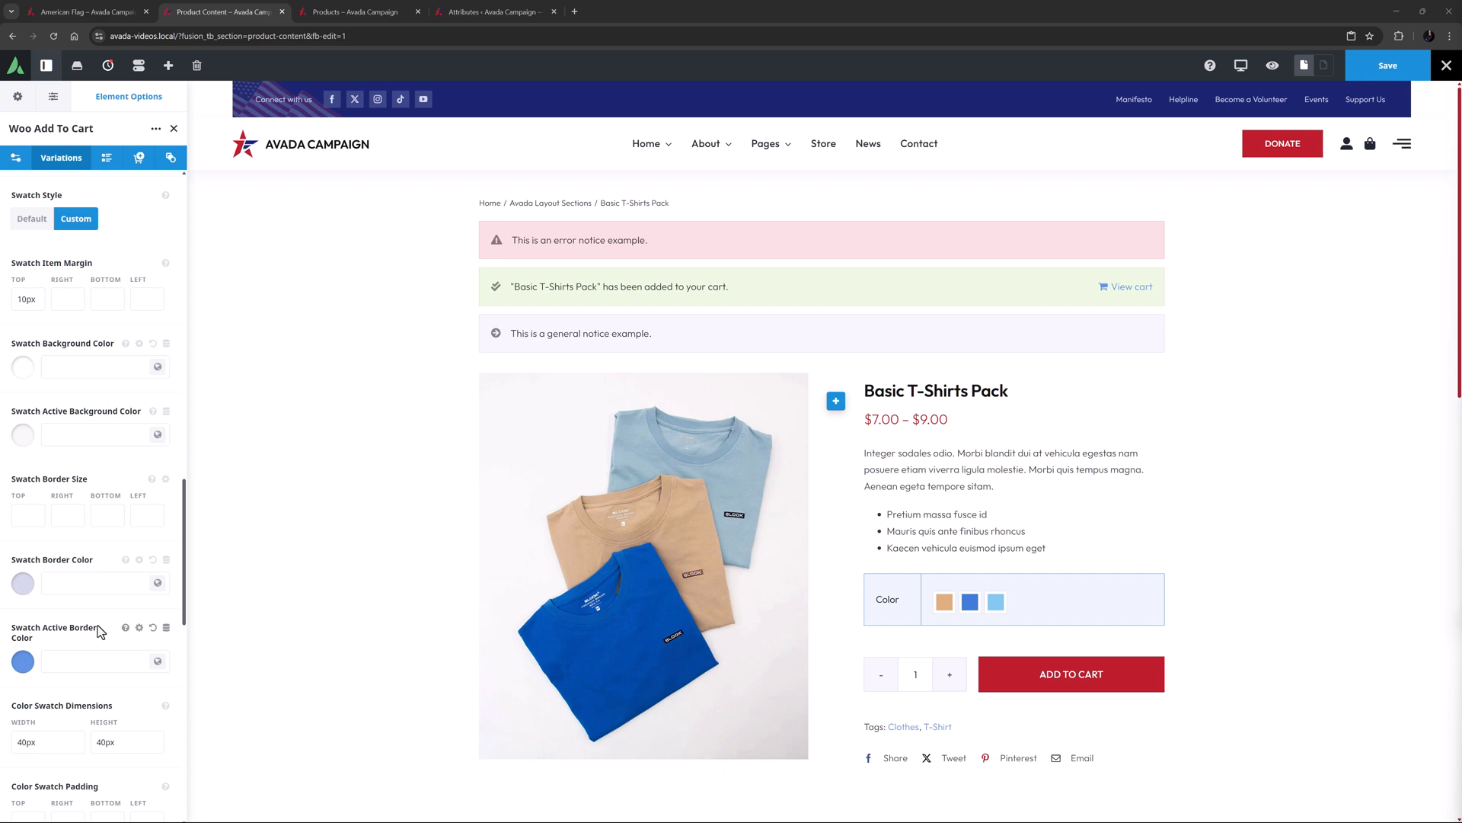
left_click(72, 302)
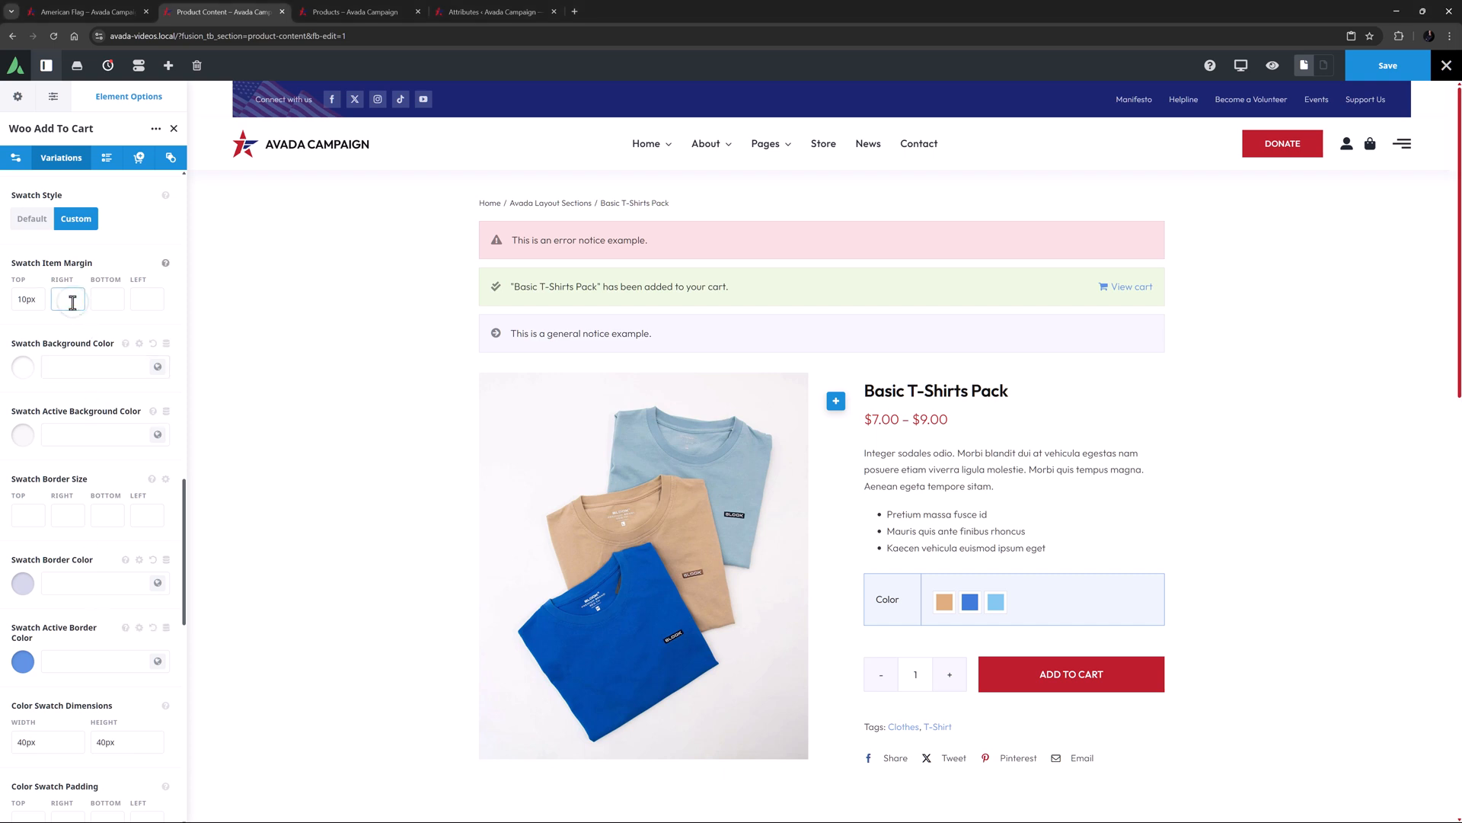
type("20px")
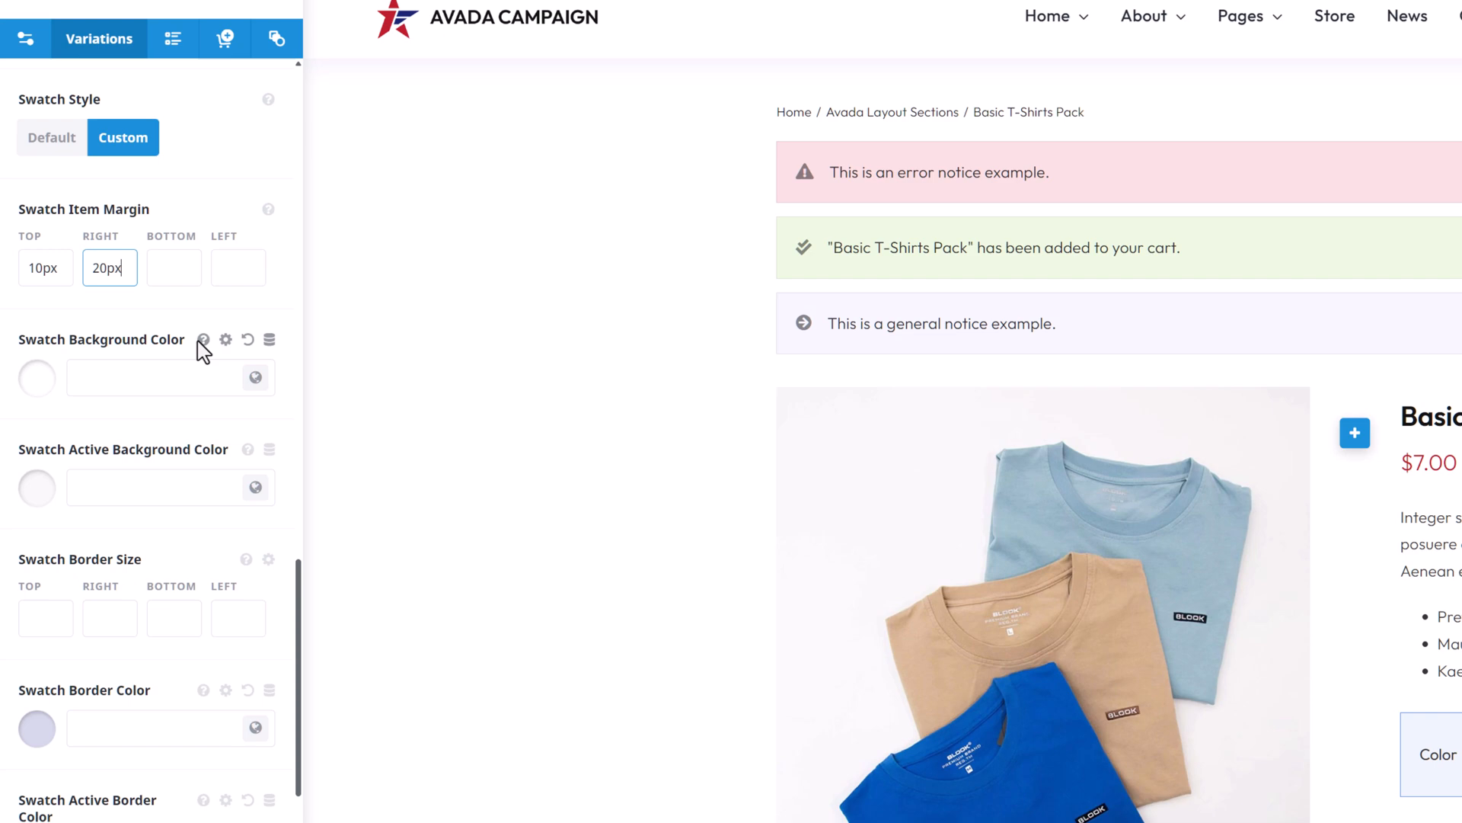
- Read the Swatch Background Color description and review the color, image and button swatch options down to Variation Clear
left_click(126, 343)
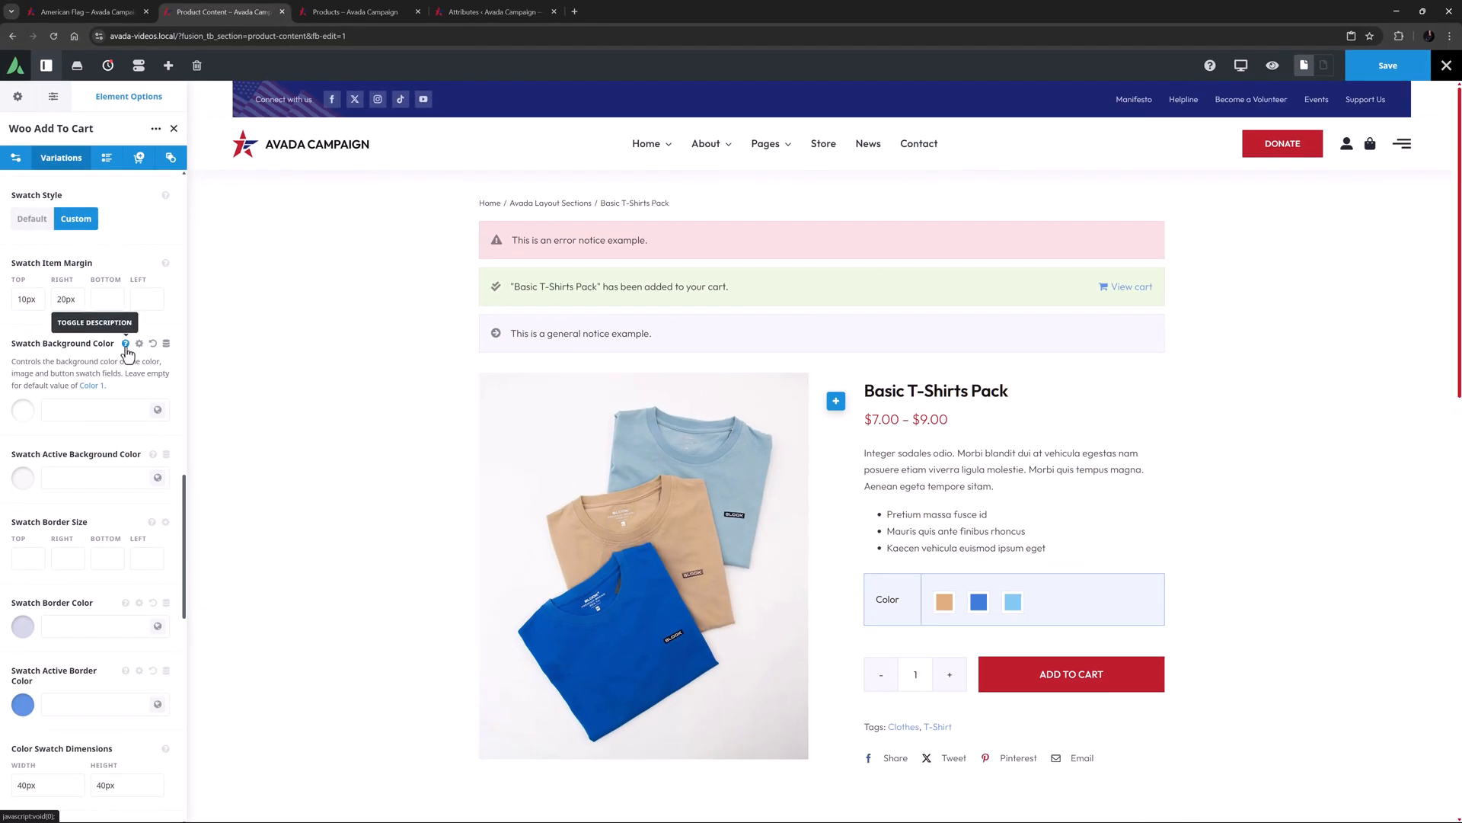
left_click(126, 345)
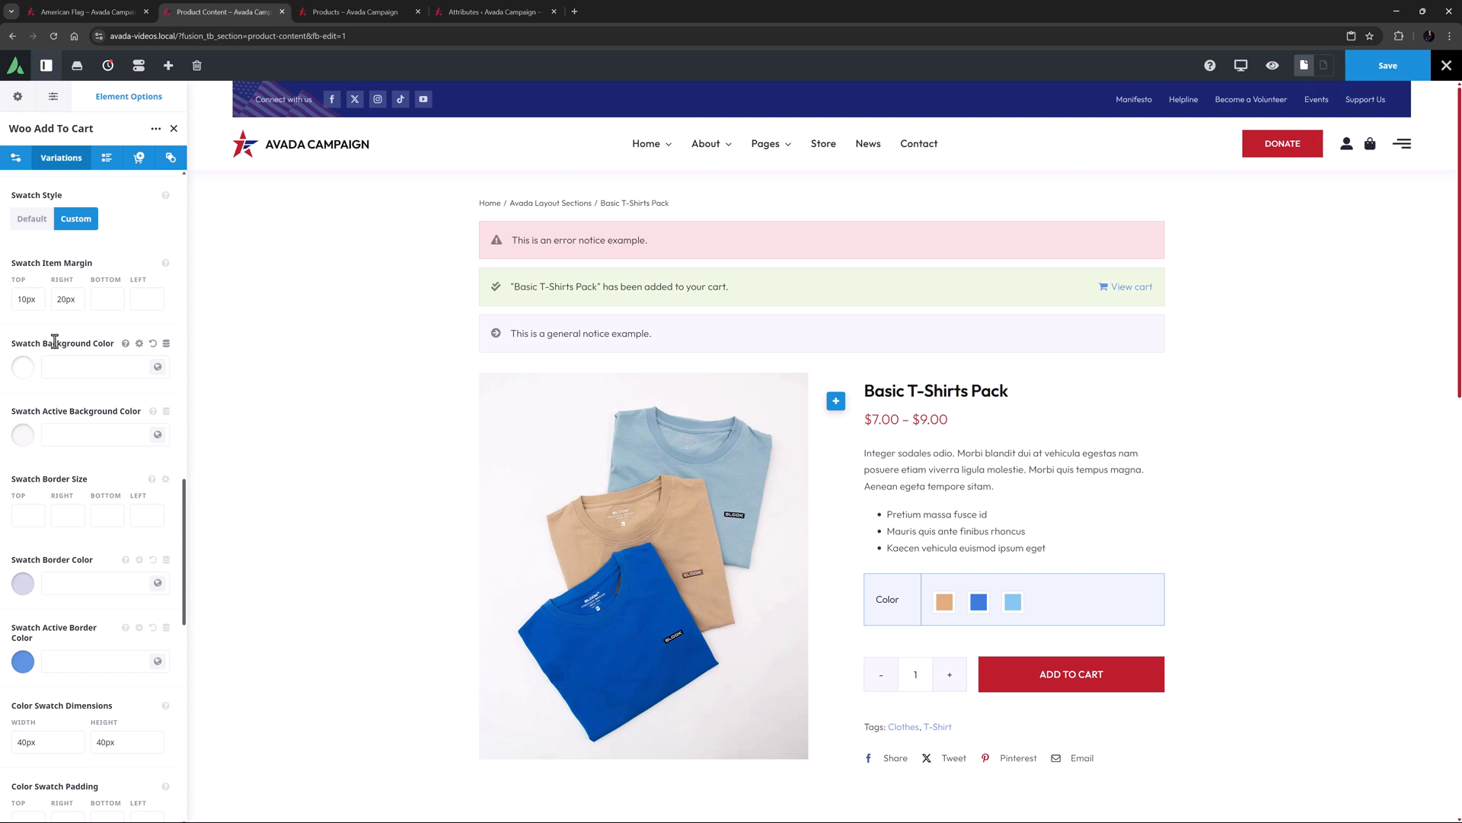
scroll(55, 342, "down", 5)
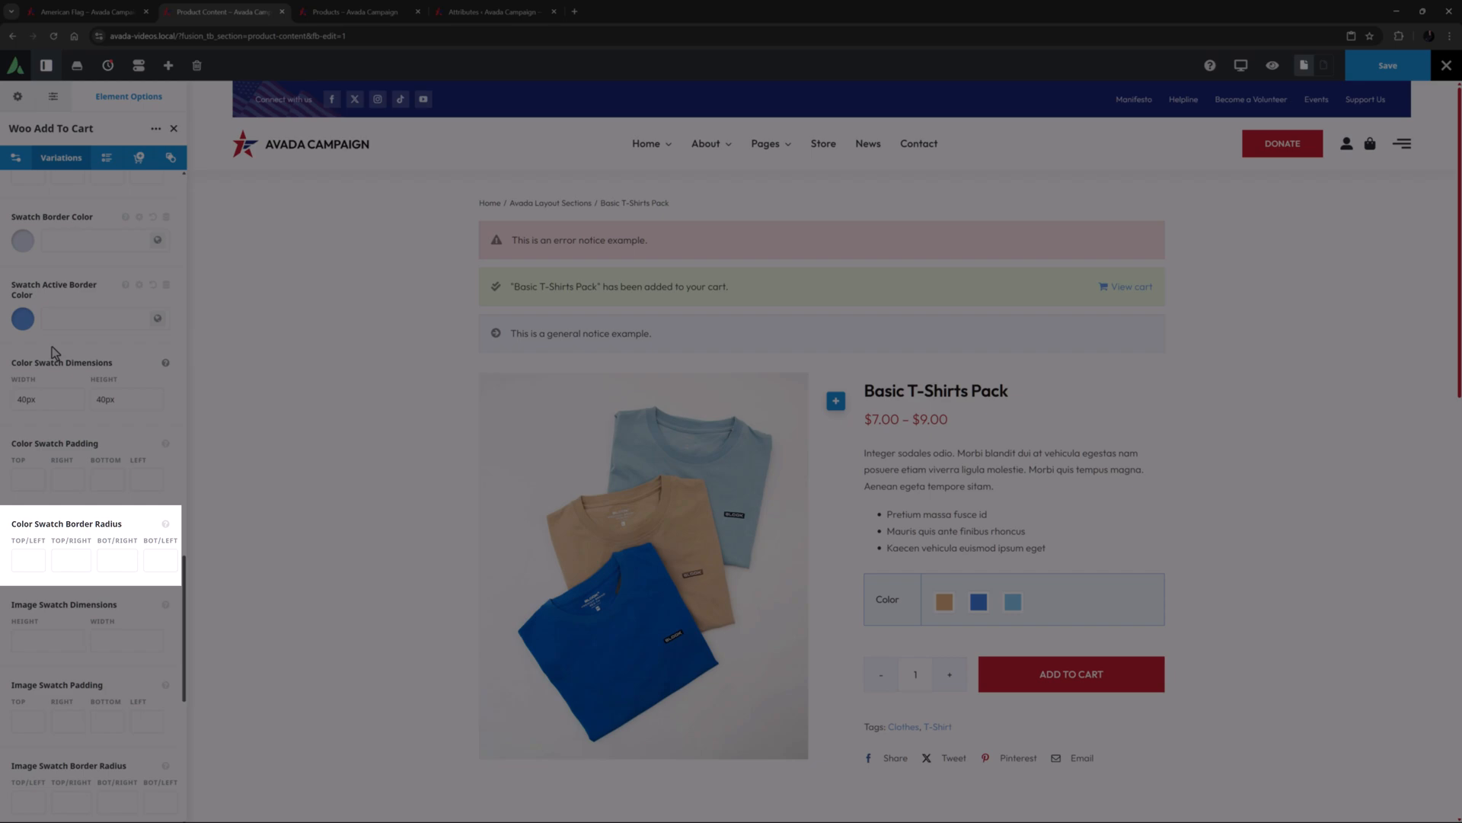
scroll(54, 350, "down", 3)
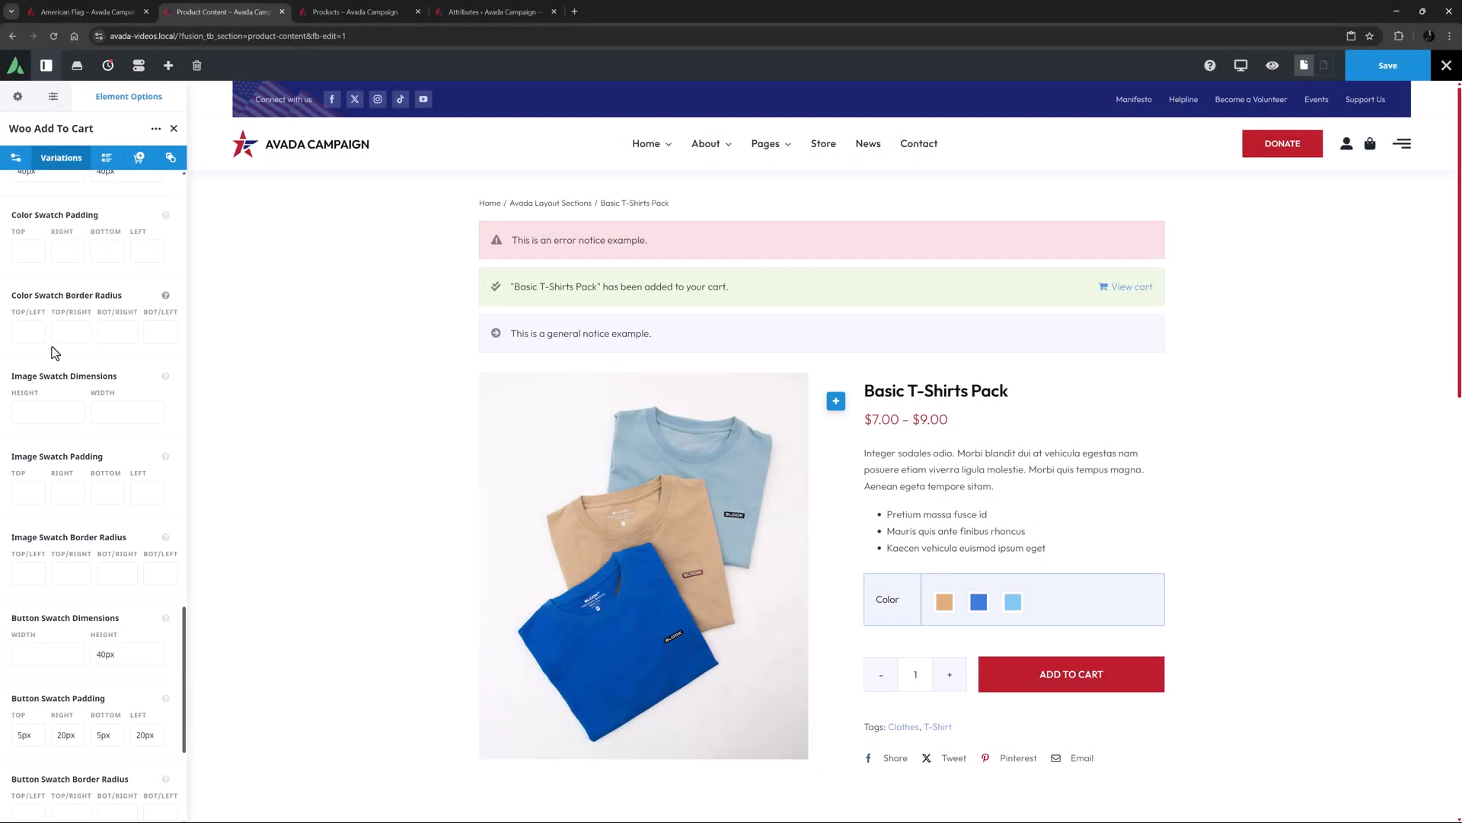
scroll(53, 351, "down", 4)
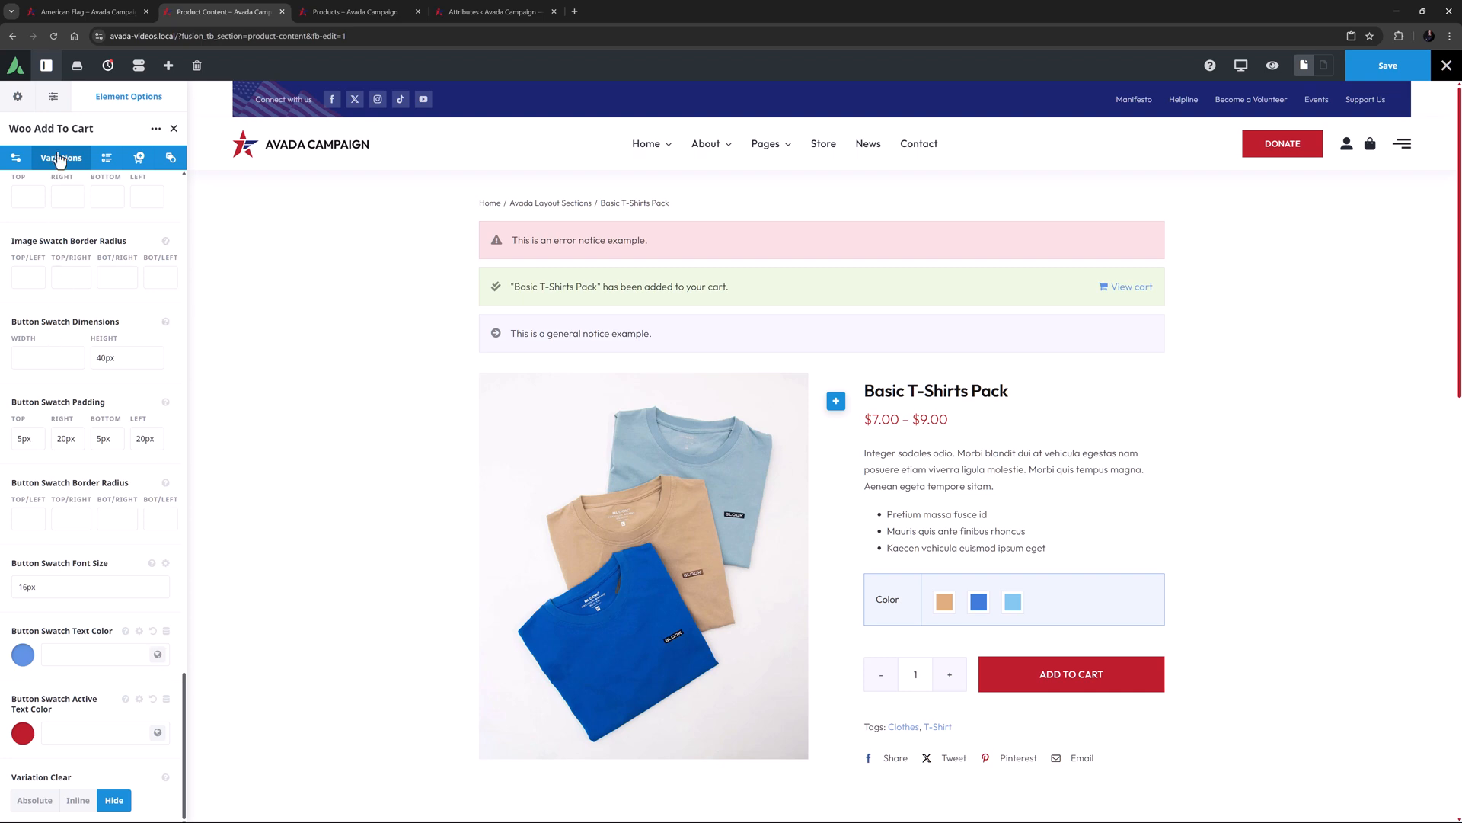
- Set the layout section's dynamic content product to Official Drinking Bottle
left_click(52, 96)
left_click(59, 184)
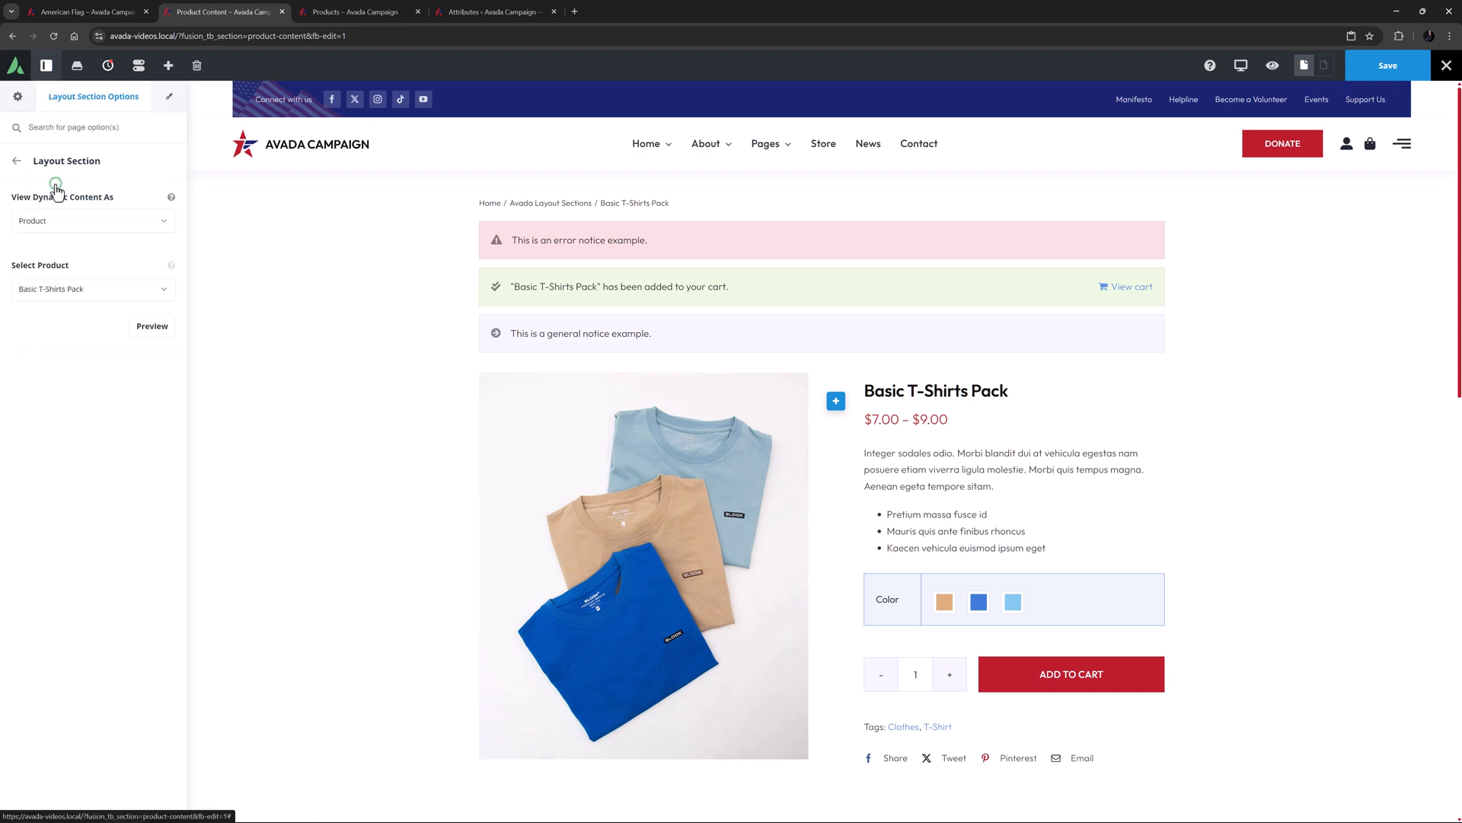
left_click(58, 290)
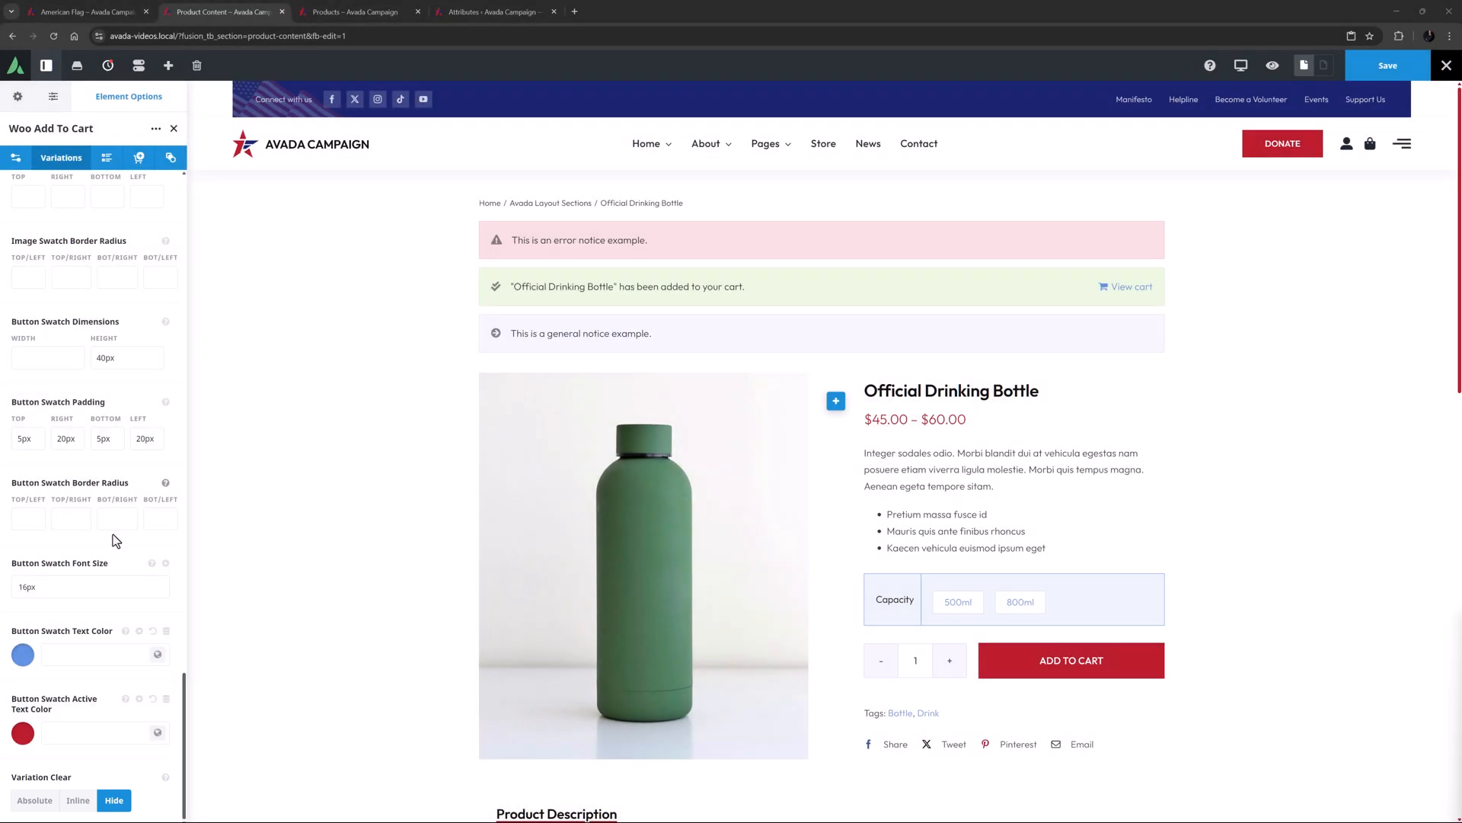
- Try the Inline setting for Variation Clear with the 500ml capacity selected, and return it to Hide
left_click(77, 800)
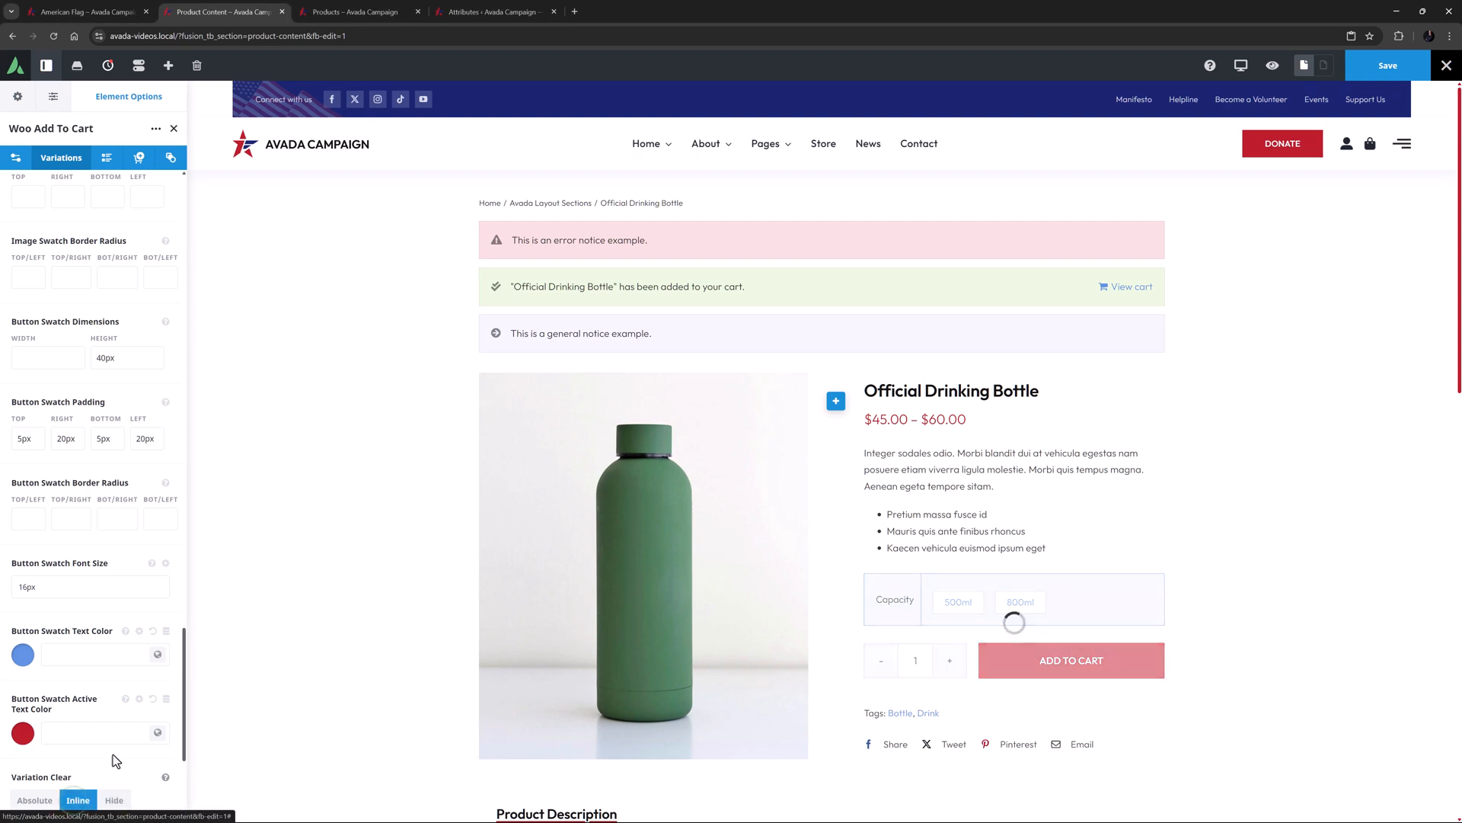
left_click(957, 605)
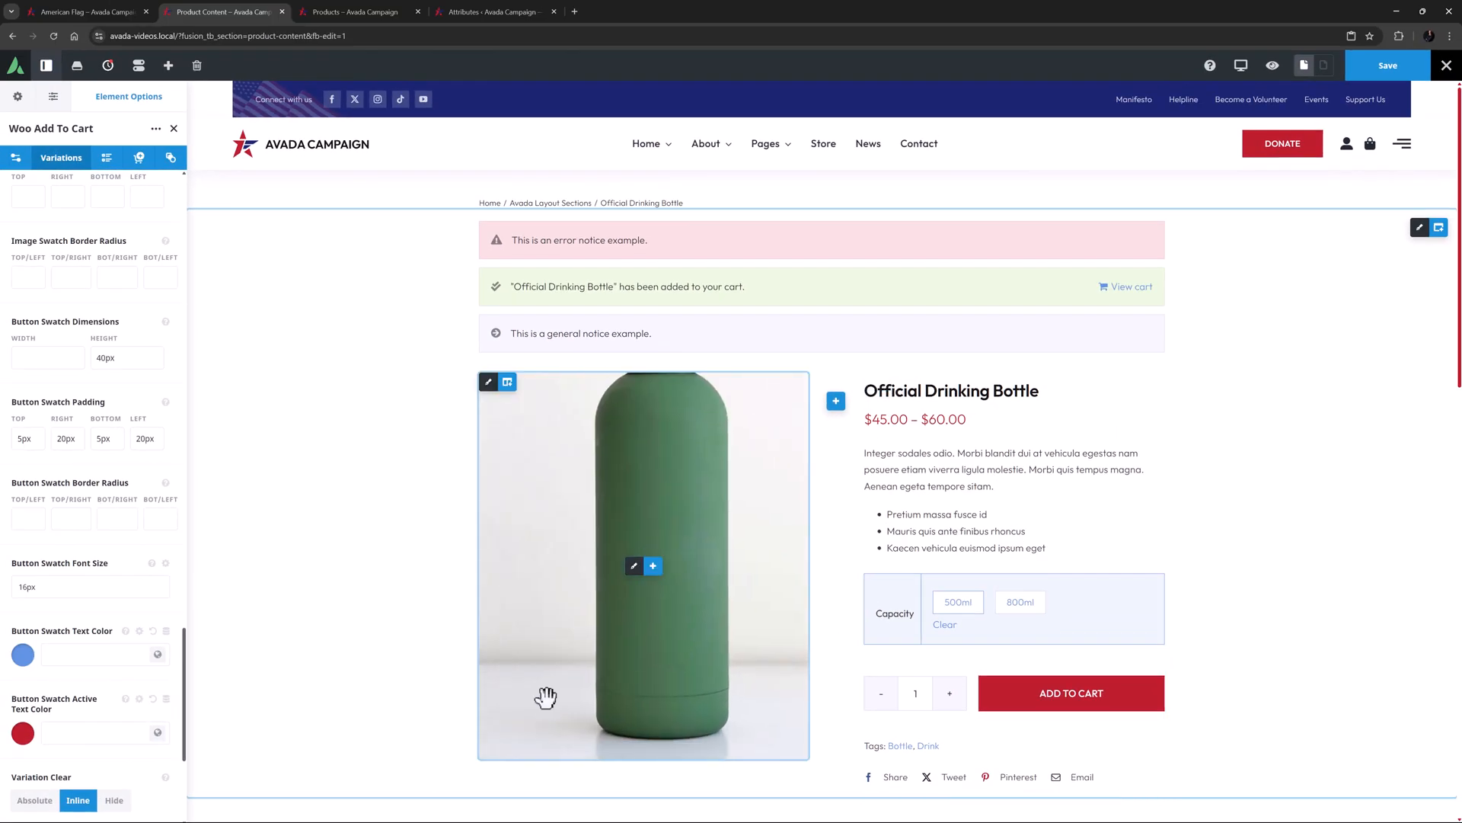
left_click(113, 799)
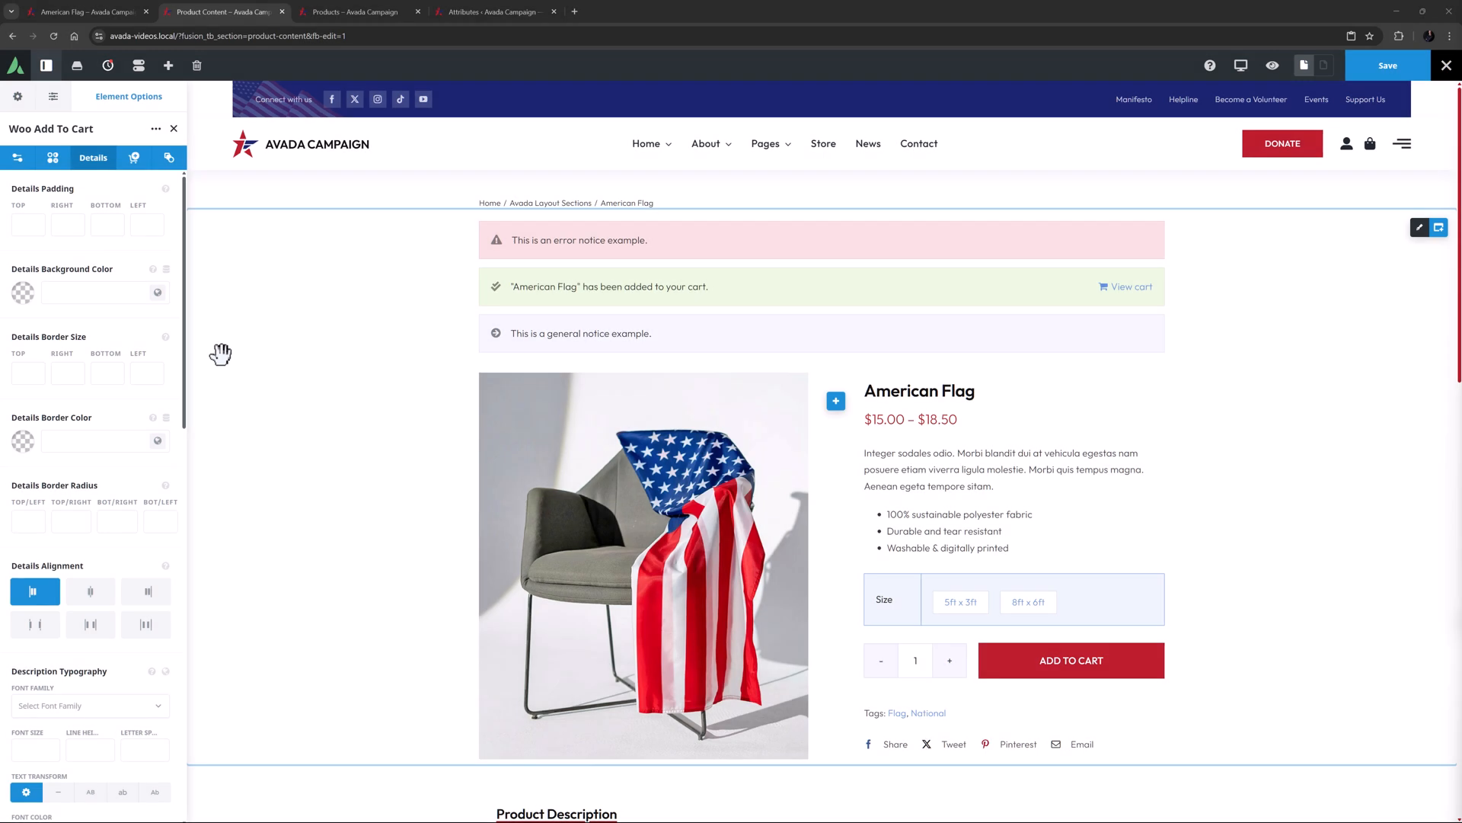
- Select the 5ft x 3ft size on the American Flag product and examine the Details options from padding to stock typography
left_click(946, 610)
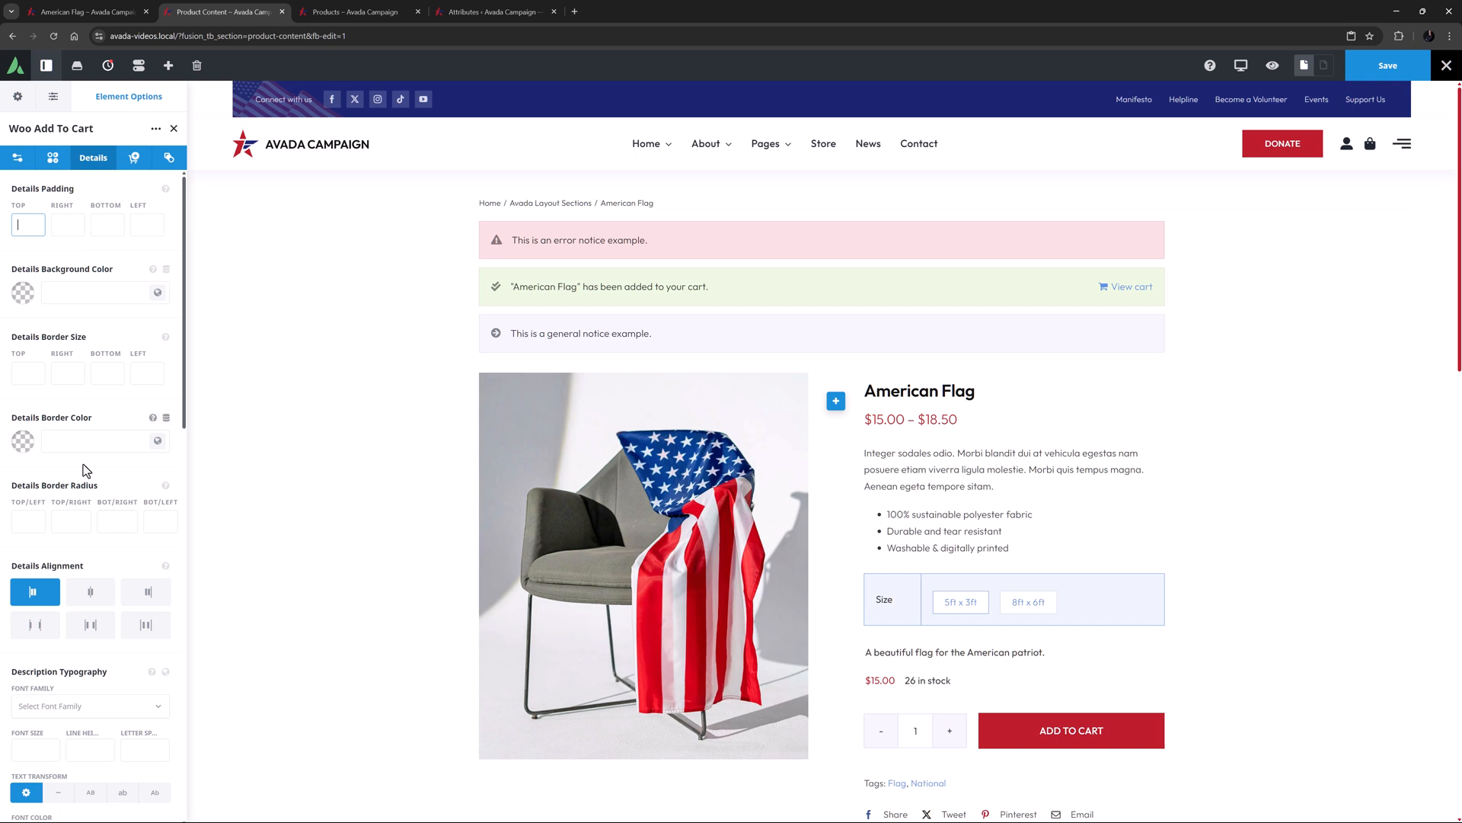
scroll(84, 468, "down", 5)
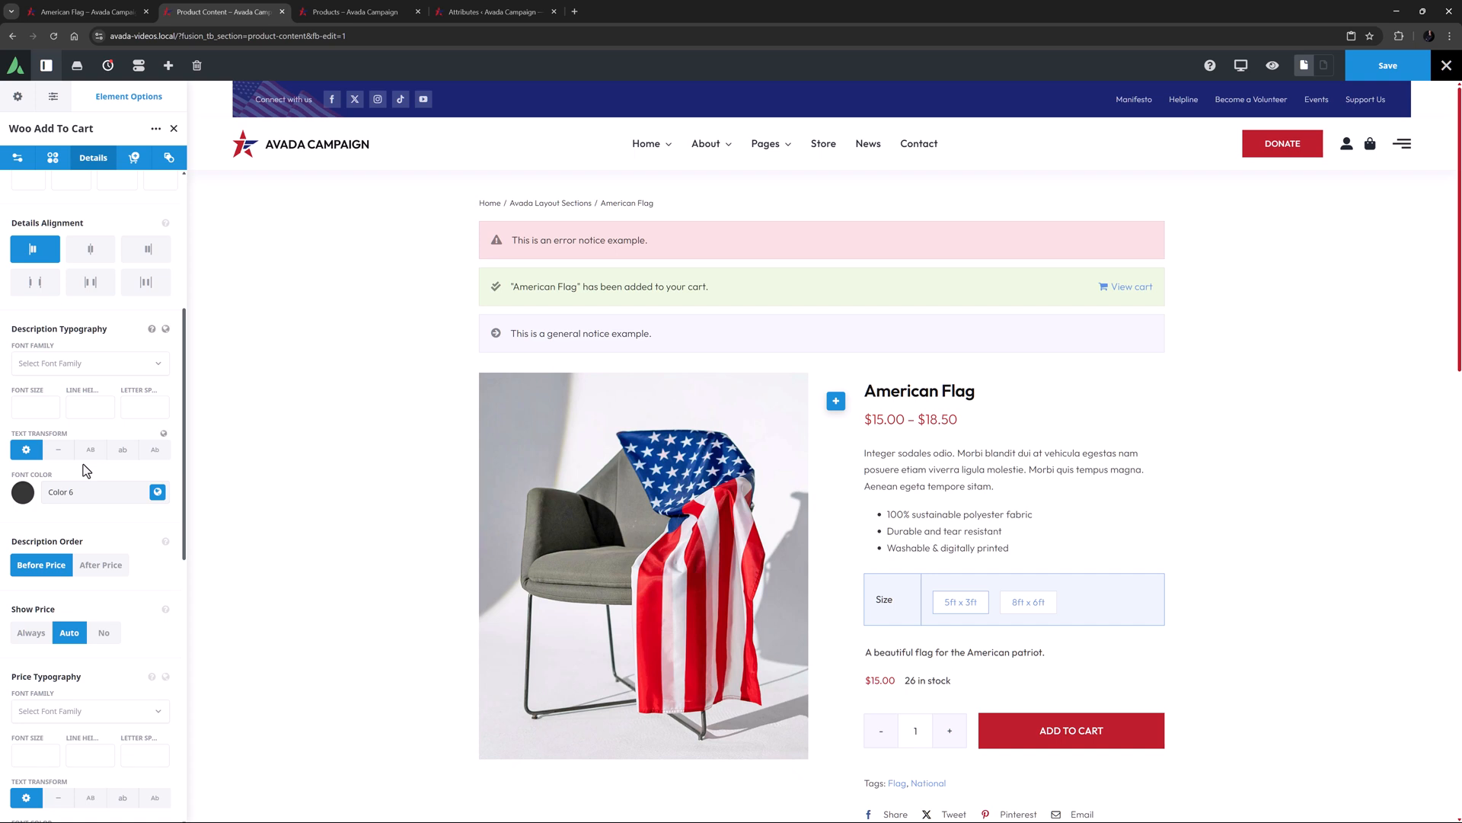
scroll(83, 470, "down", 6)
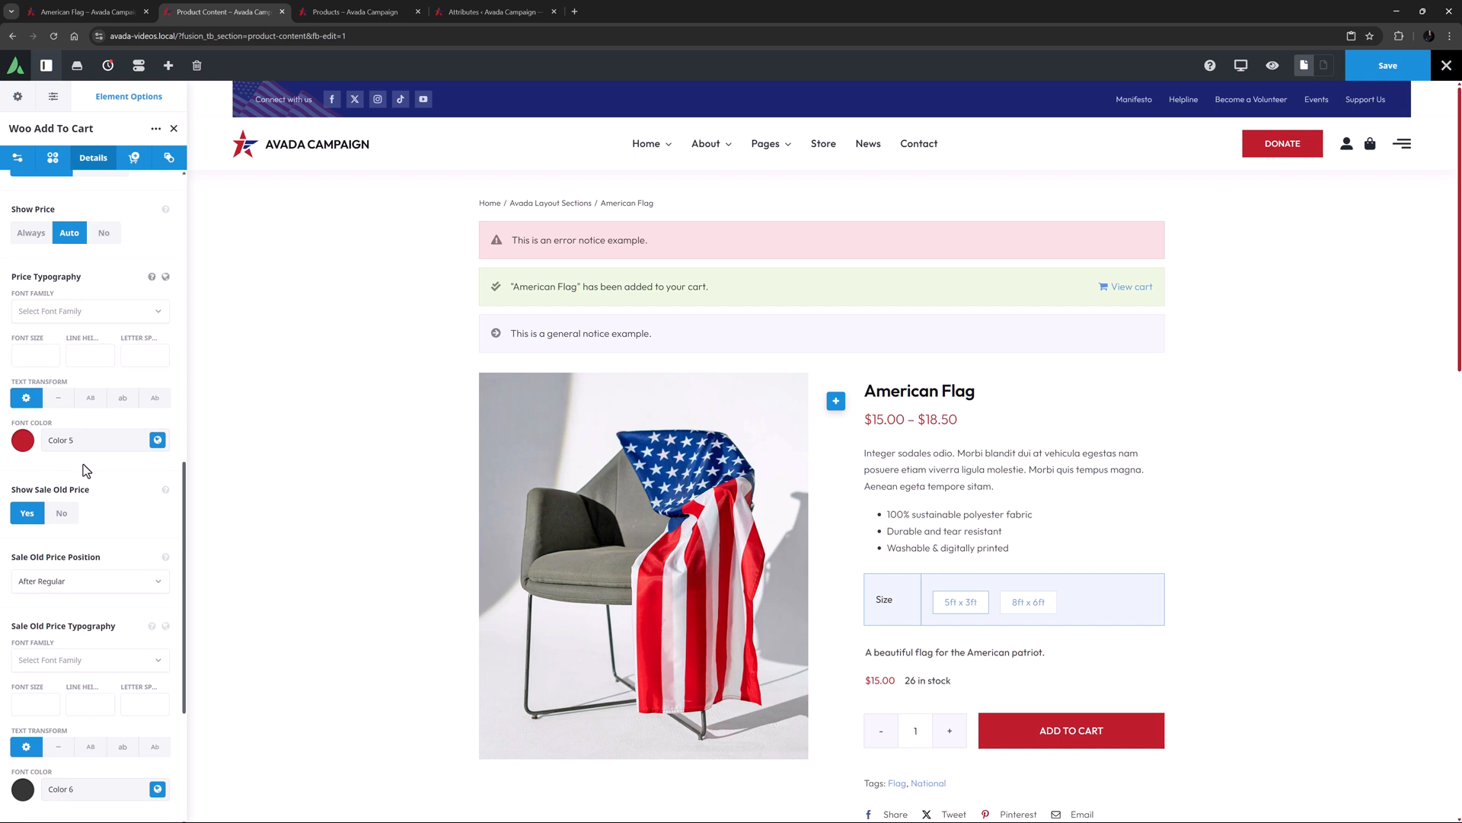
scroll(84, 463, "down", 4)
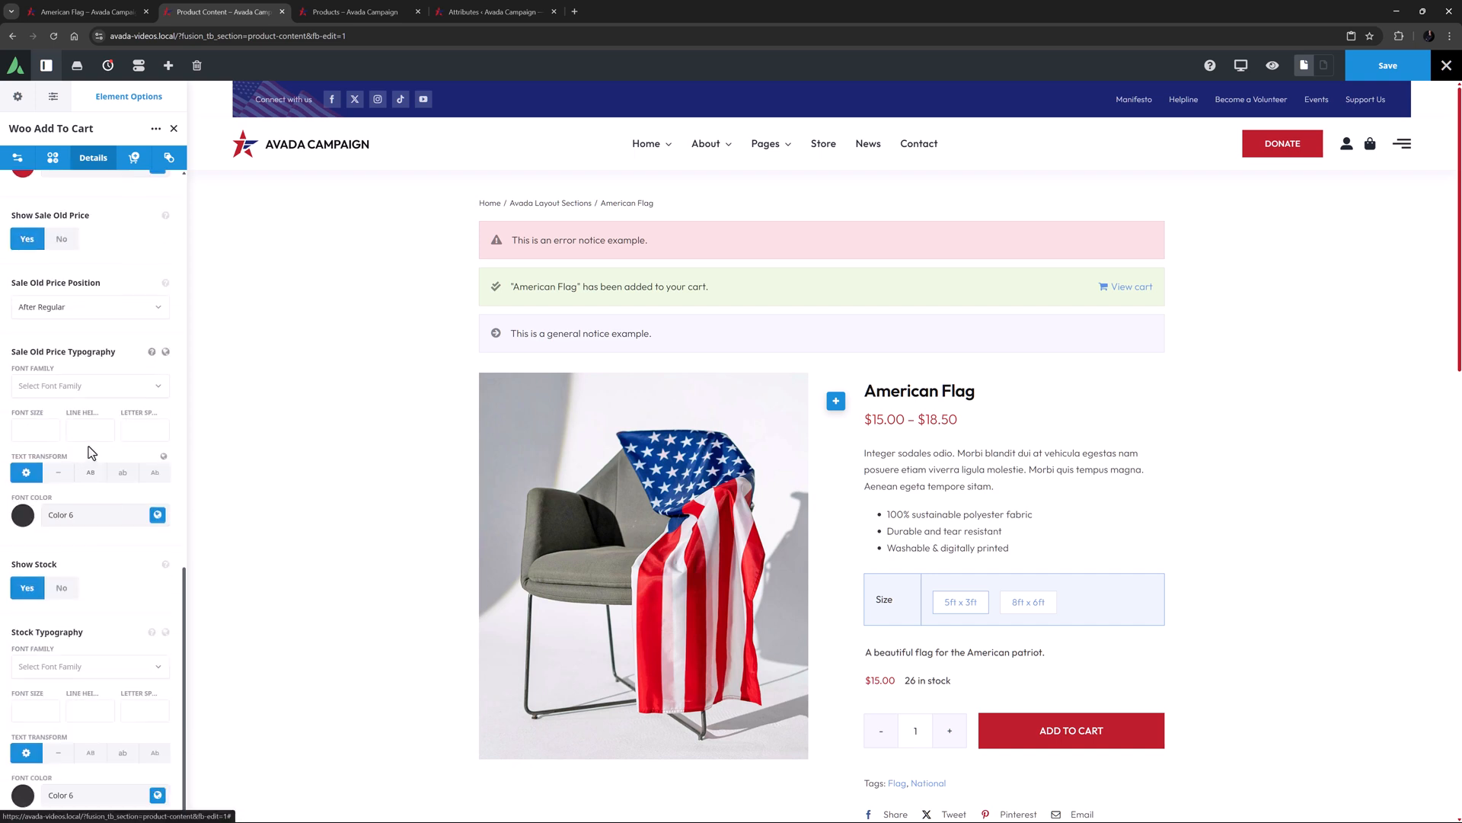
left_click(93, 432)
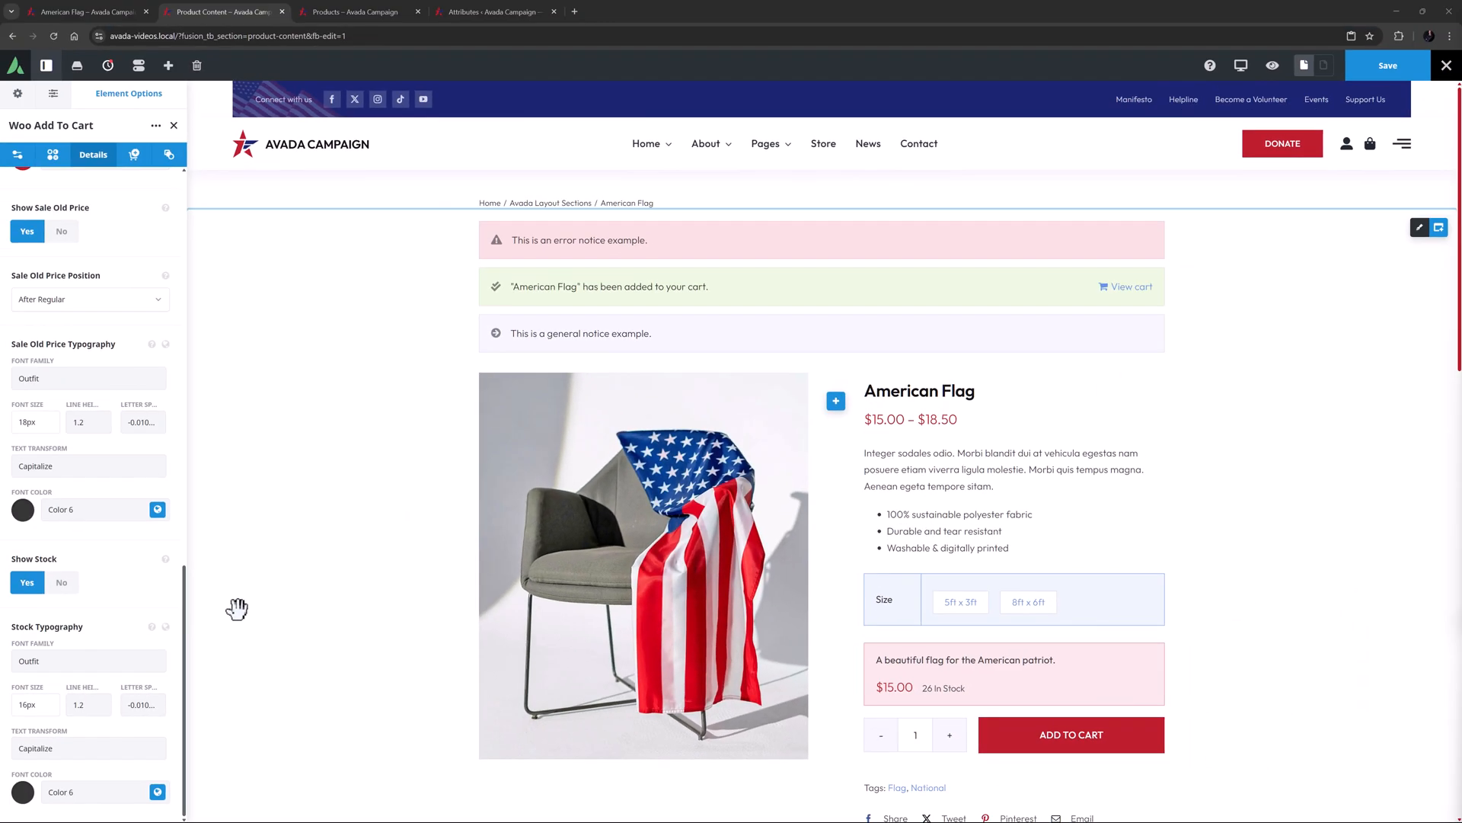
- Set the cart's top margin to 30px and try the Stacked cart layout before returning it to Floated
left_click(134, 168)
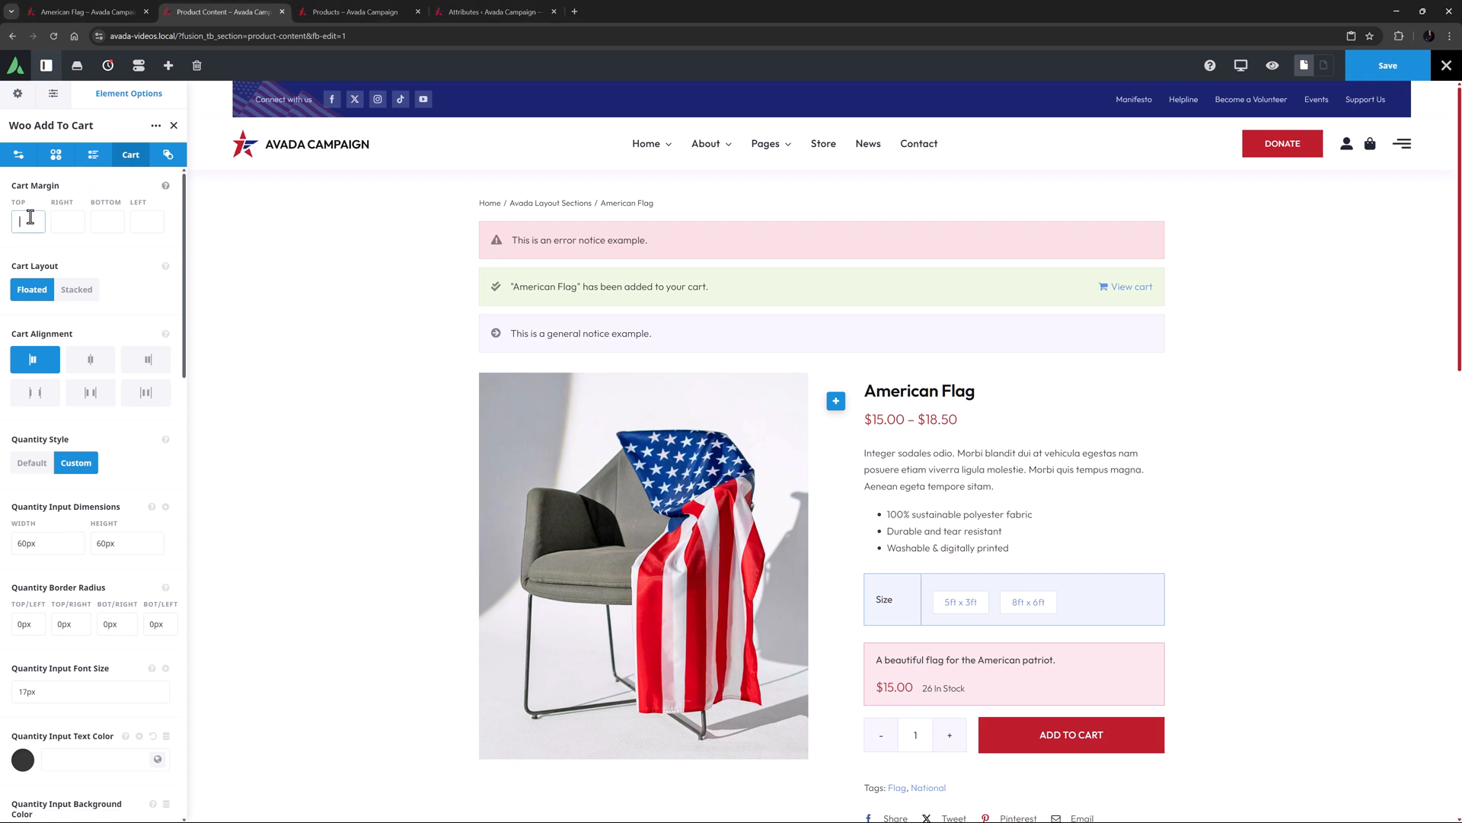
type("30px")
key("Tab")
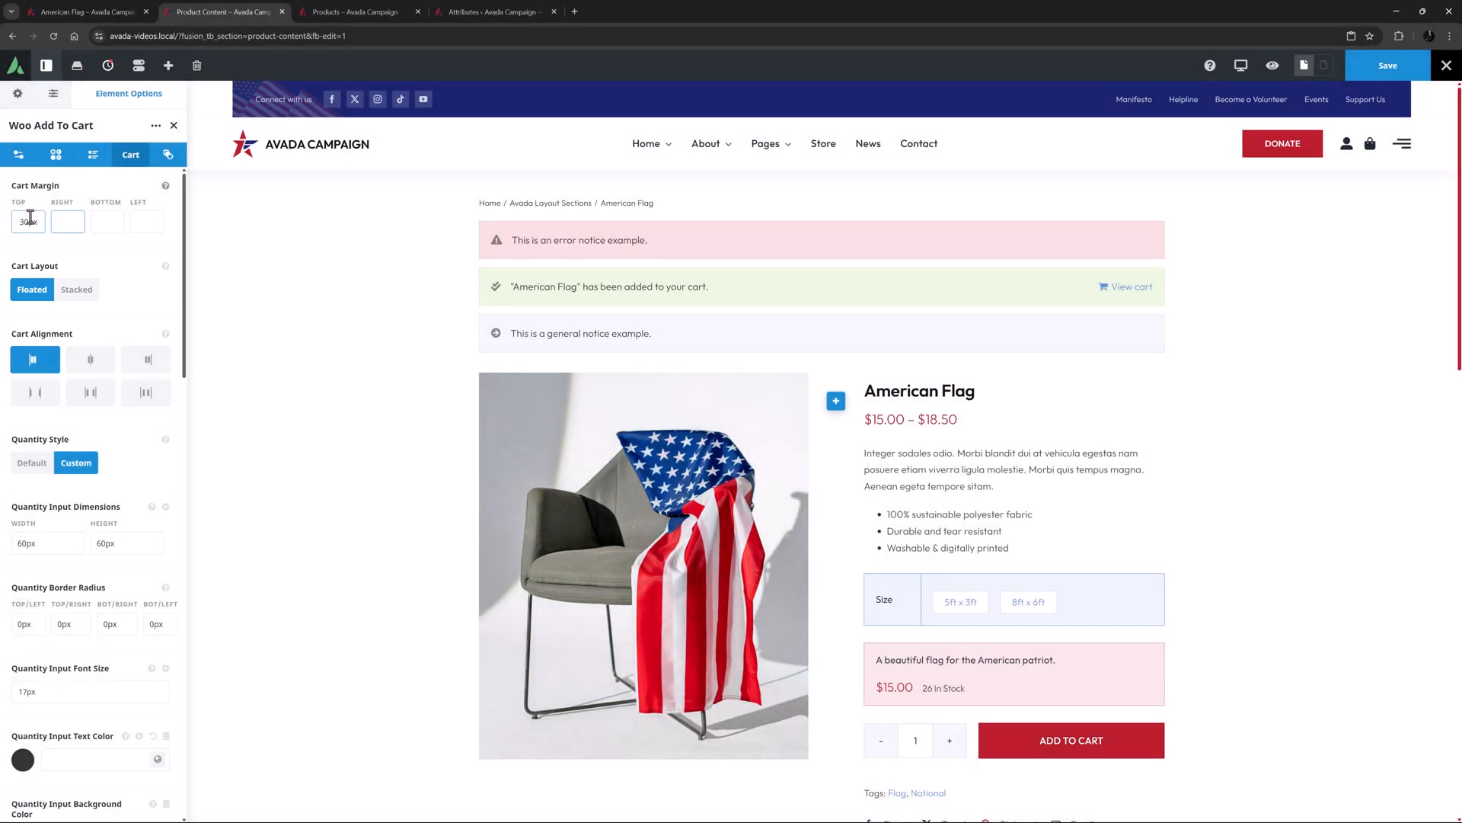
left_click(77, 291)
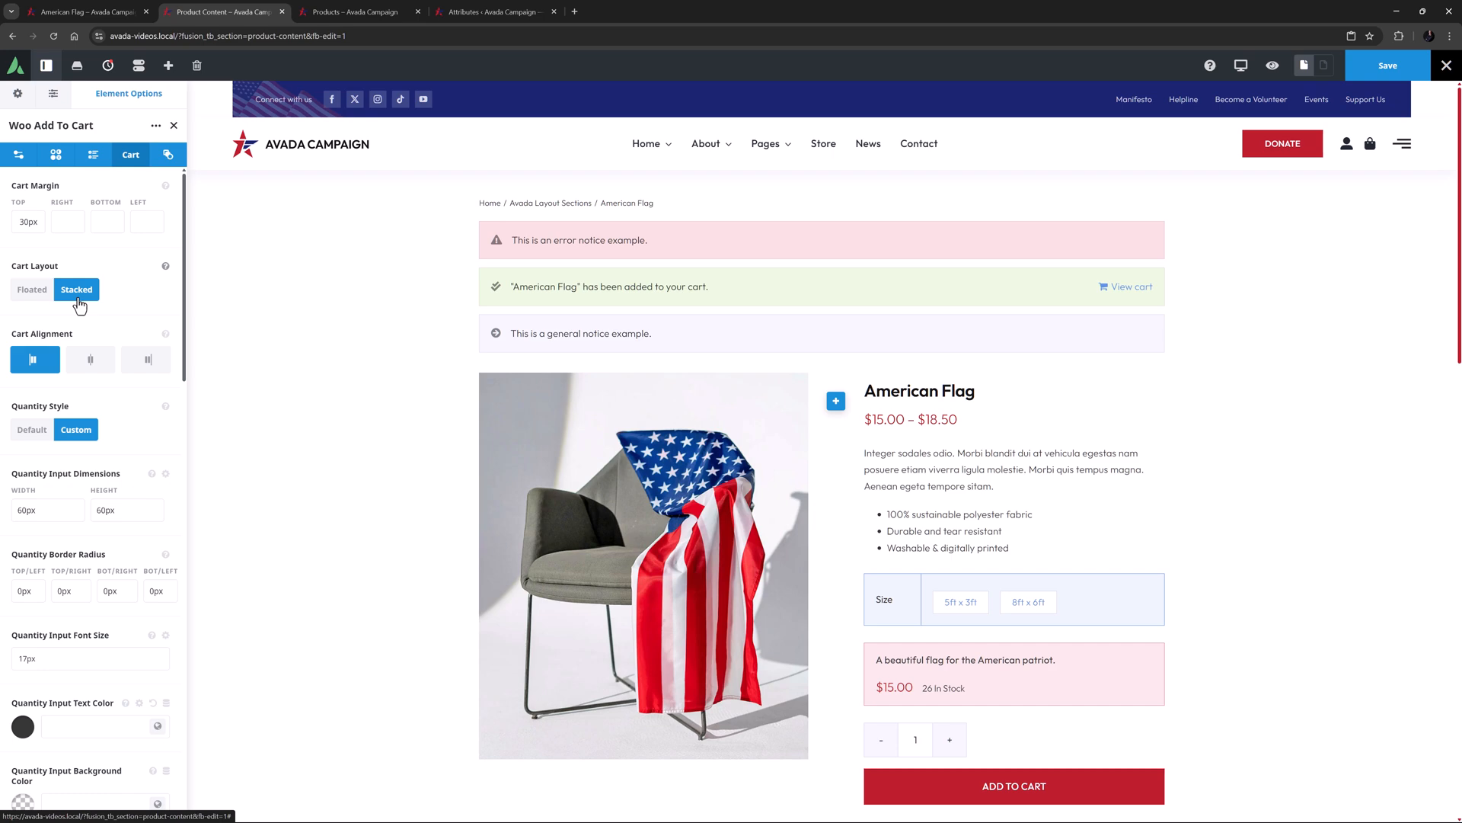
left_click(30, 292)
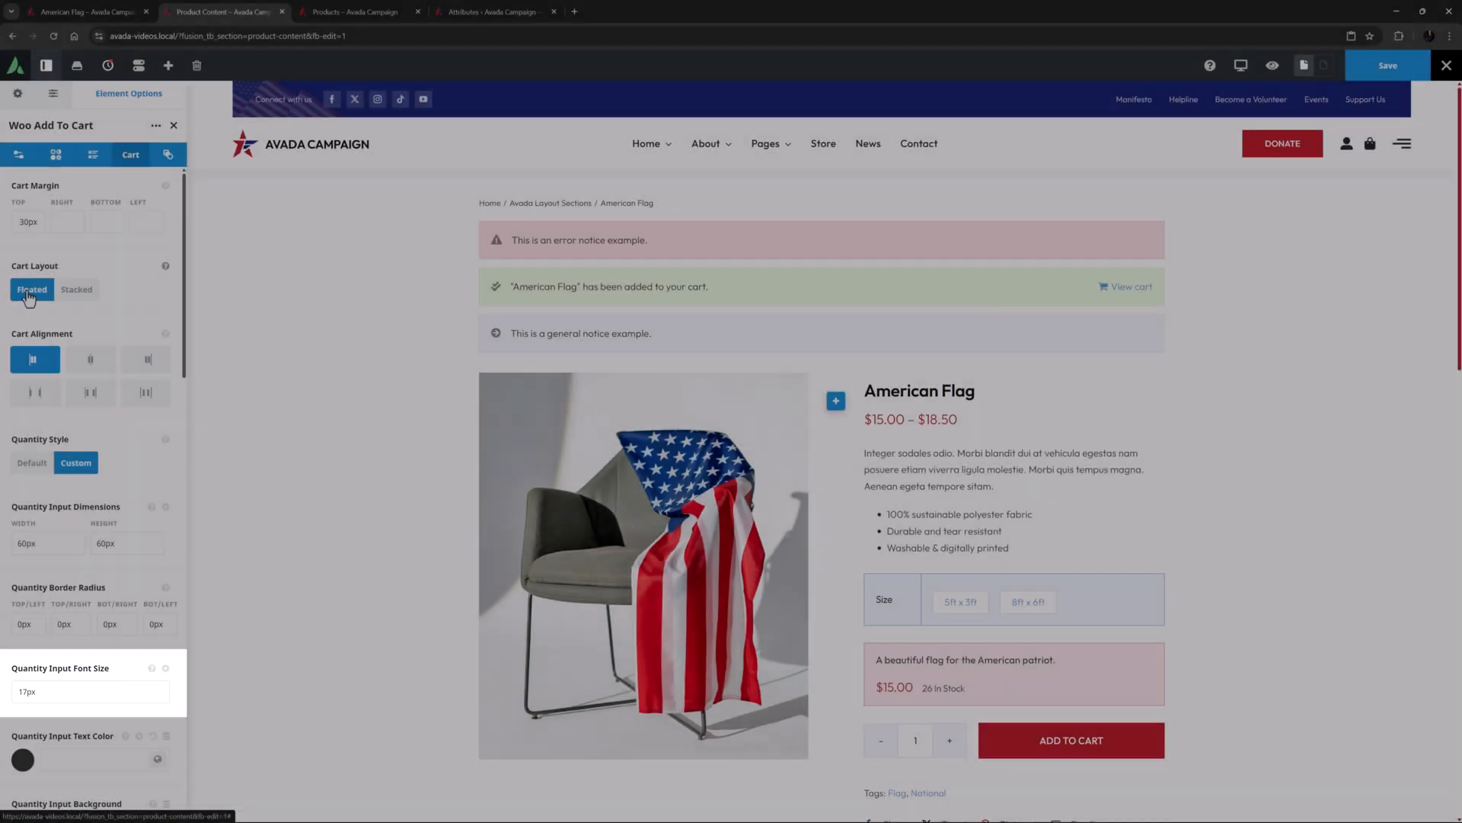
- Review the quantity styling options and try the Default Add To Cart Button Style before restoring Custom
scroll(29, 298, "down", 6)
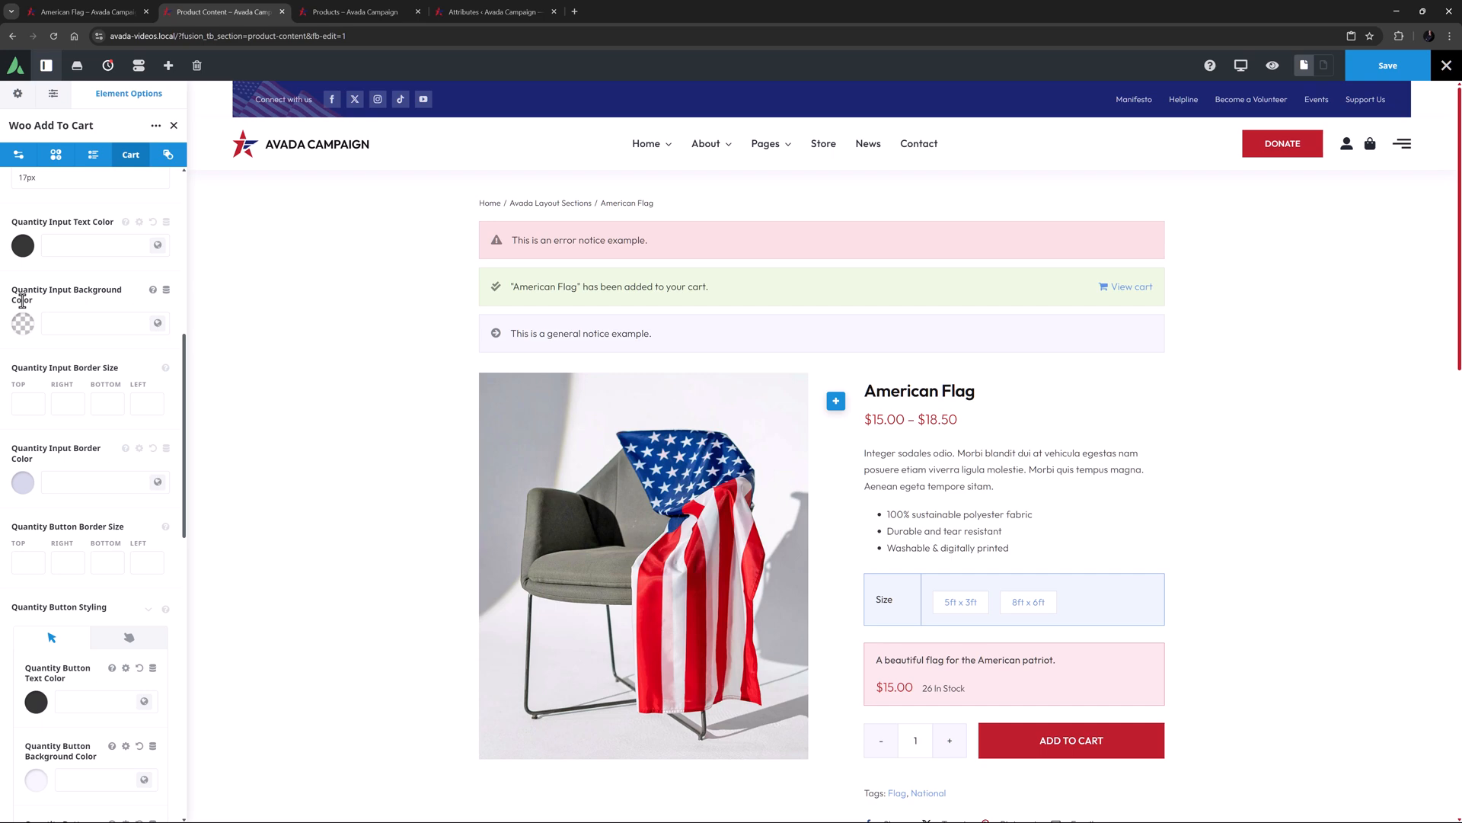
scroll(22, 300, "down", 5)
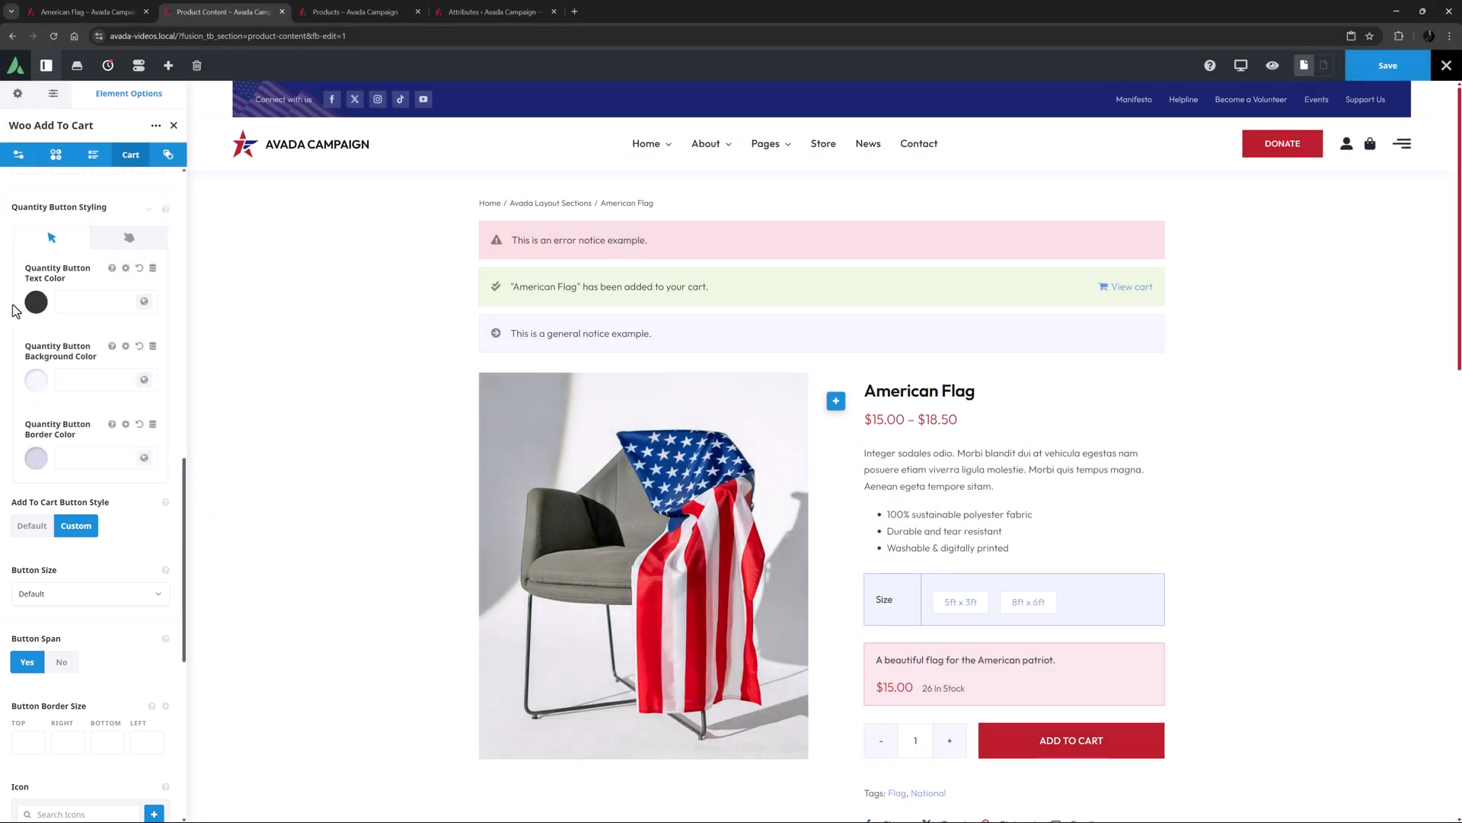
left_click(30, 525)
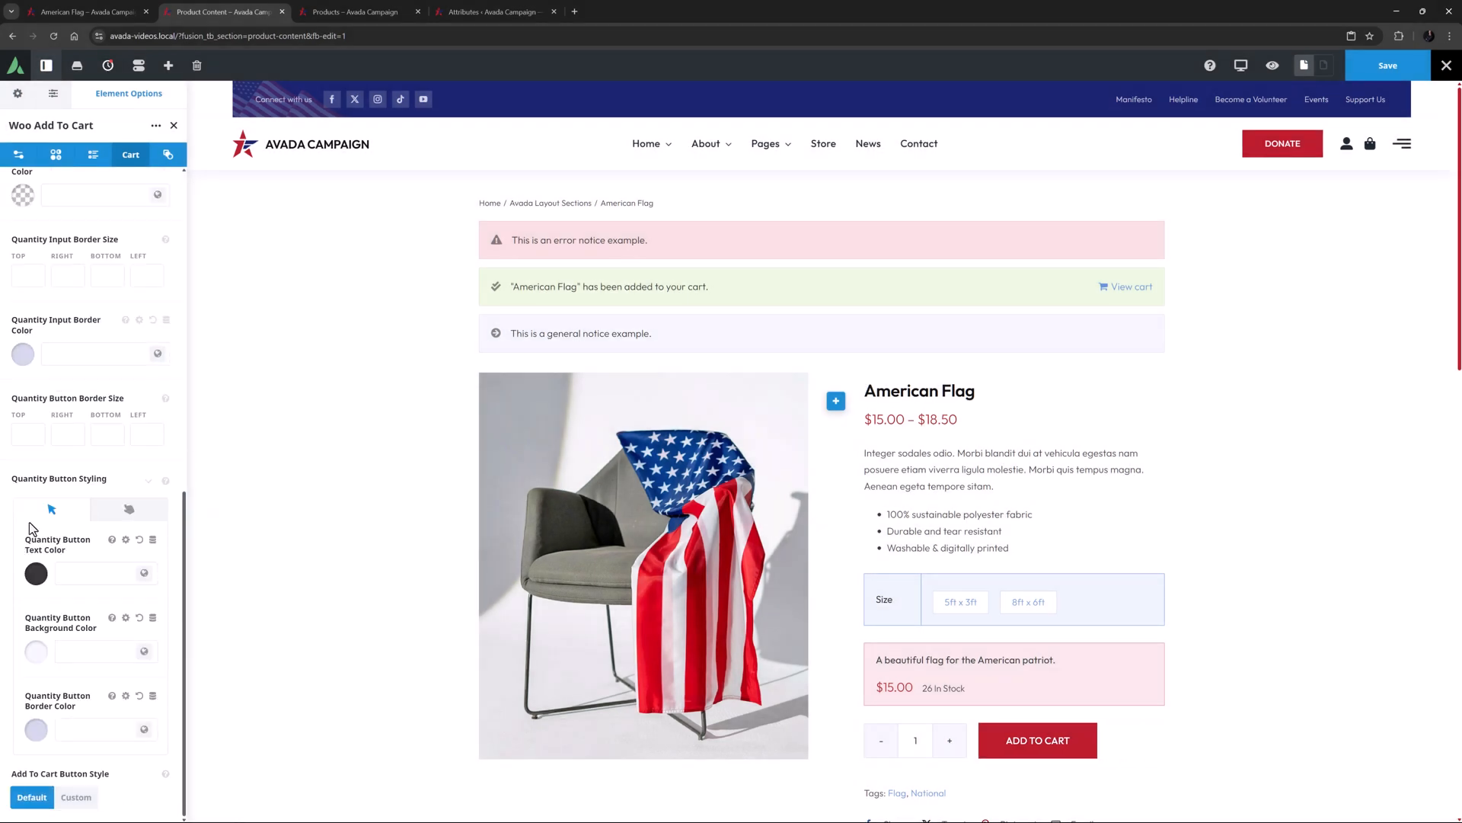
left_click(77, 796)
- Review the custom Add To Cart button's size, span, border, icon and color options, and open the element's Extras options
scroll(89, 722, "down", 10)
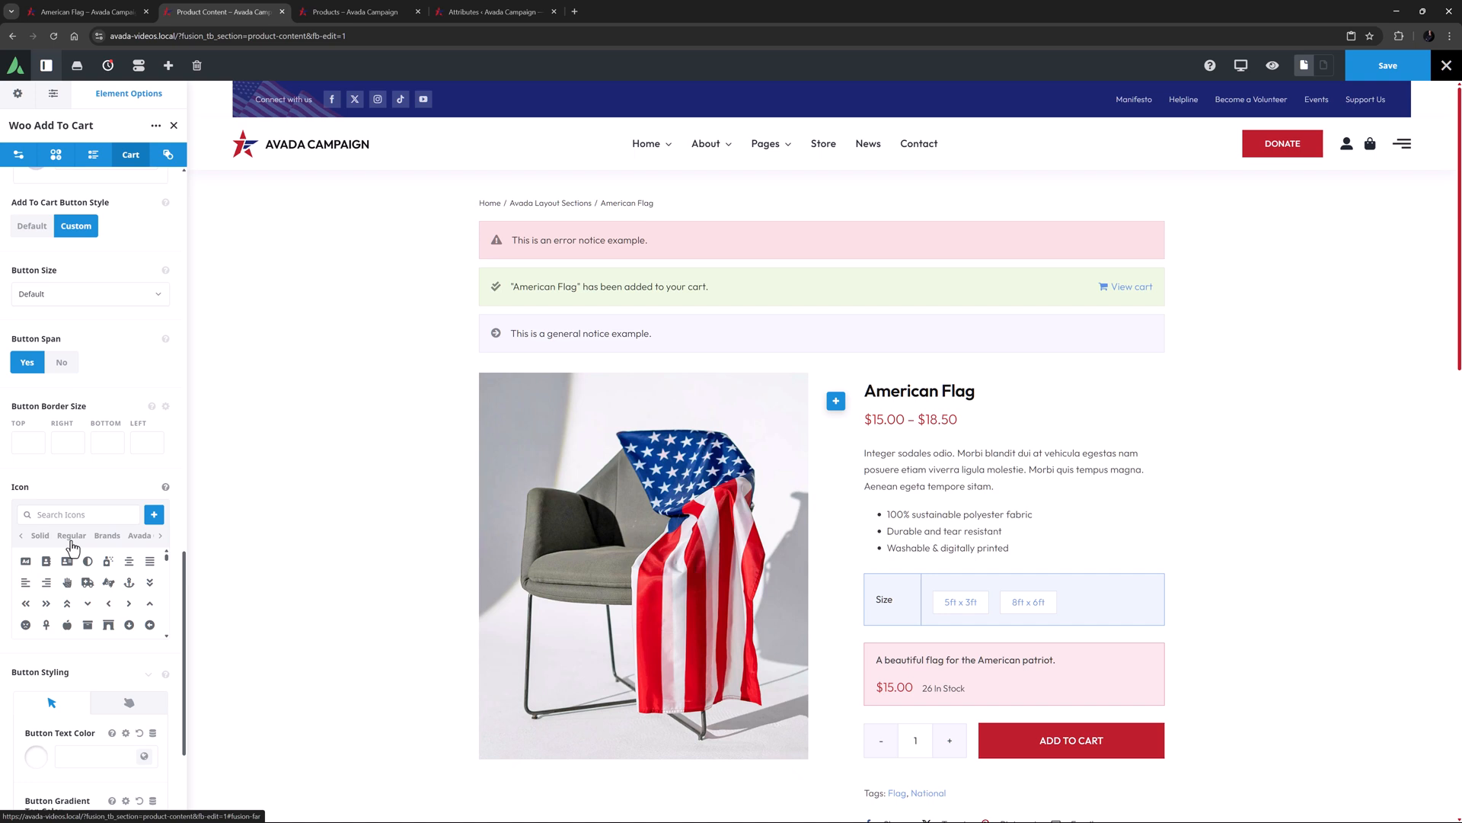
scroll(72, 547, "down", 3)
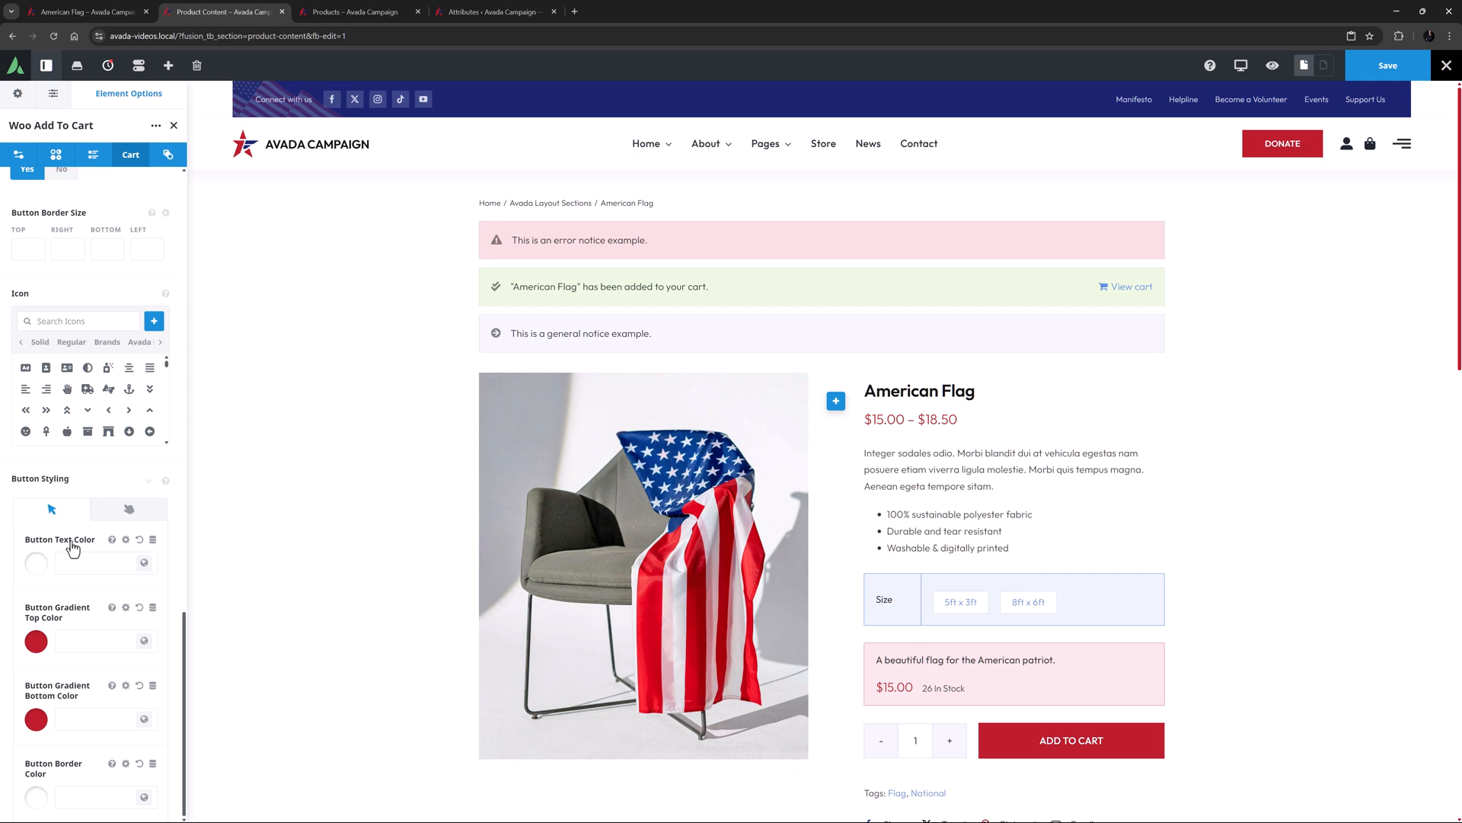
left_click(165, 155)
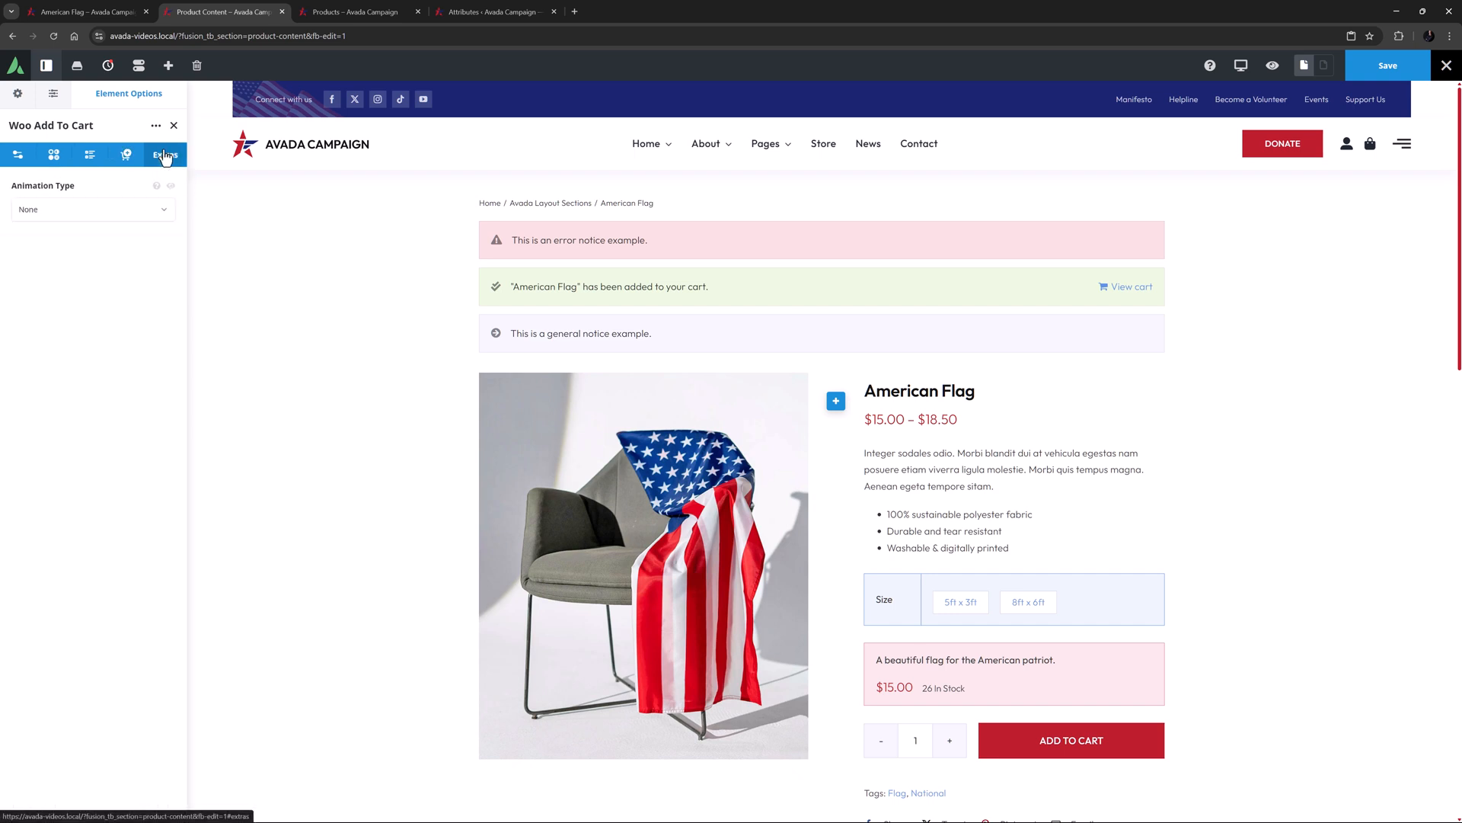